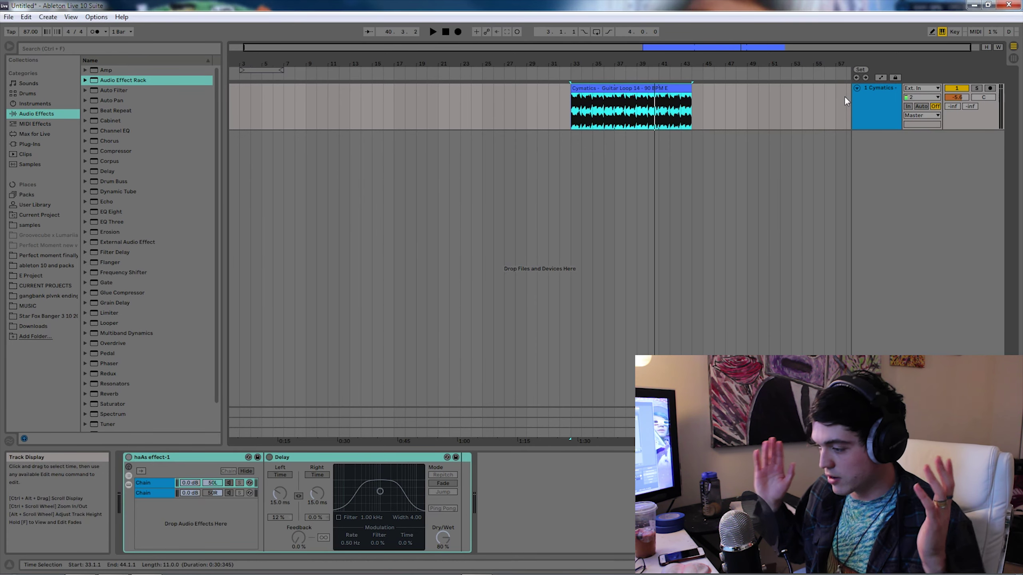
Play the guitar loop with the haAs effect-1 rack off and on to compare the sound.
key("space")
key("space")
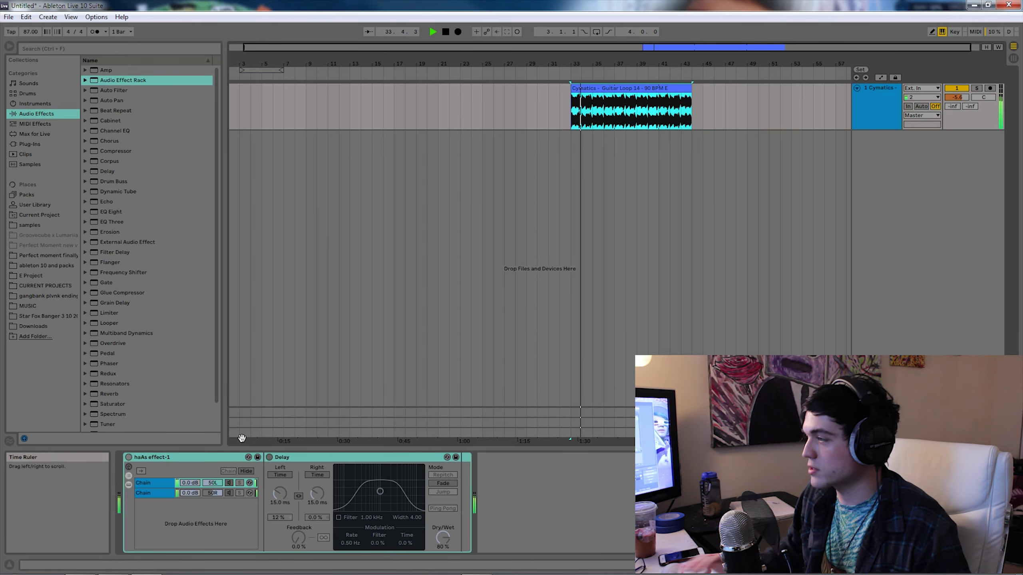
key("space")
left_click(159, 459)
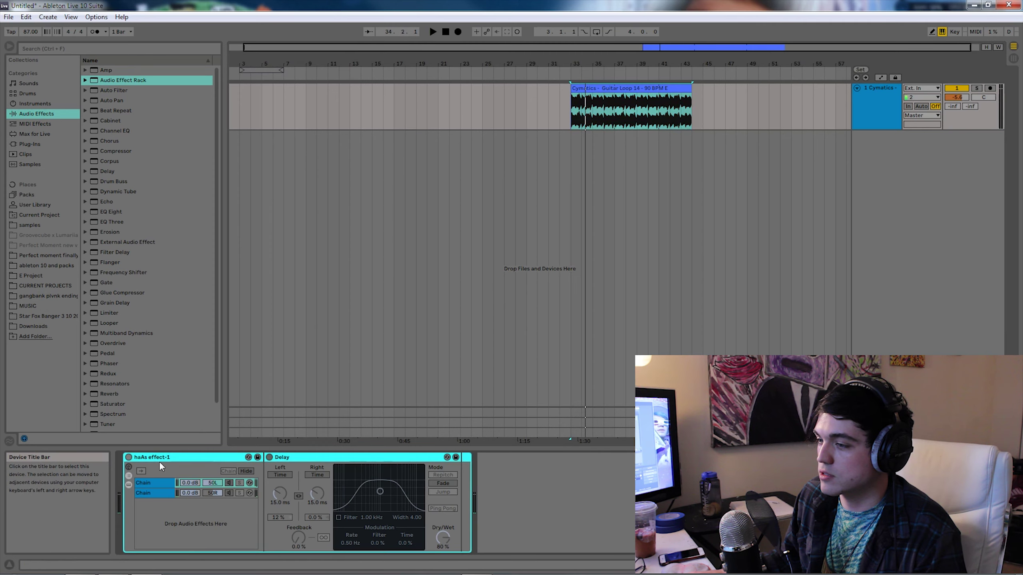
left_click(130, 457)
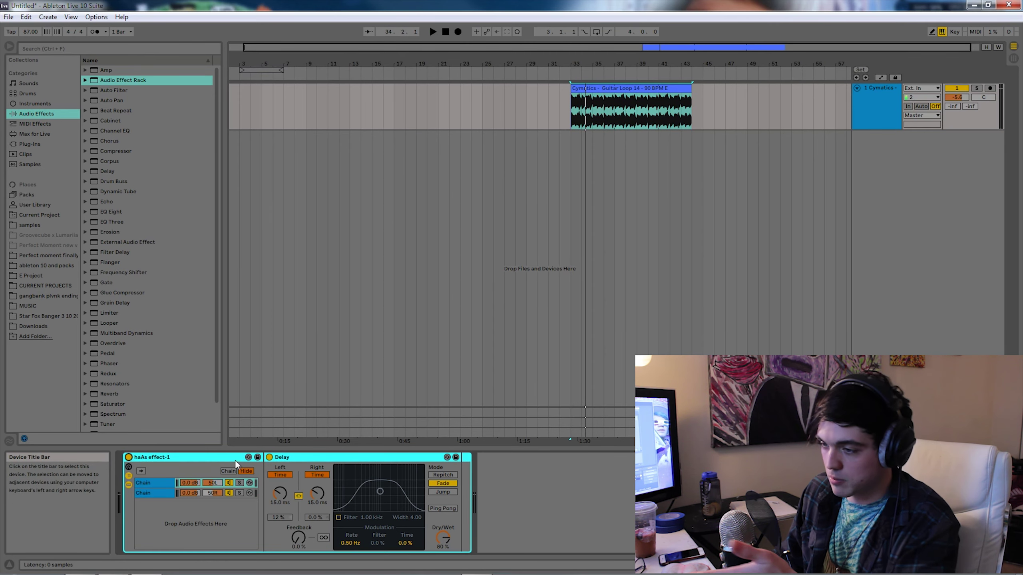
key("space")
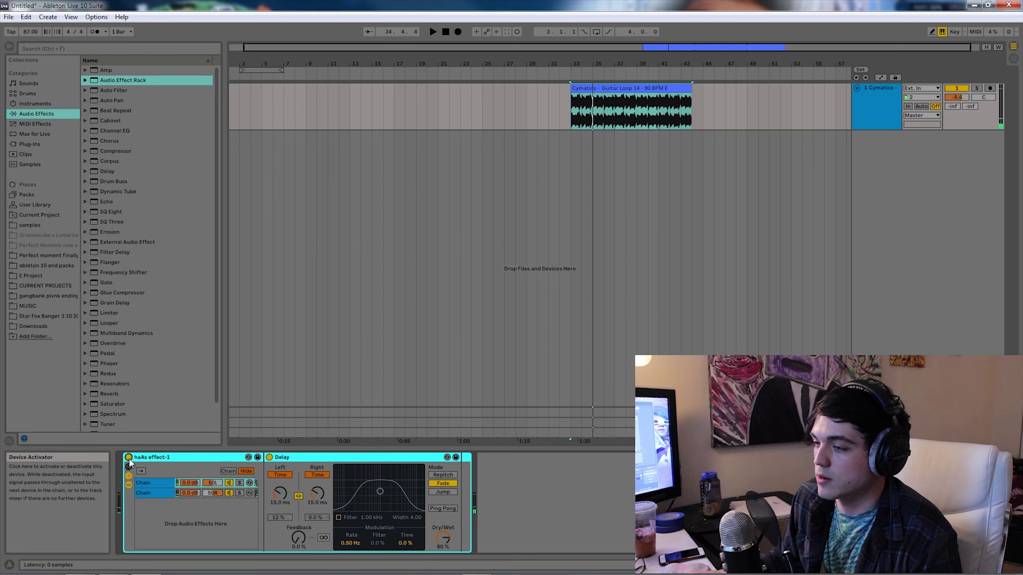
Add a second Audio Effect Rack after haAs effect-1 and create two chains in it, panned 50L and 50R.
left_click(117, 83)
left_click_drag(116, 82, 552, 507)
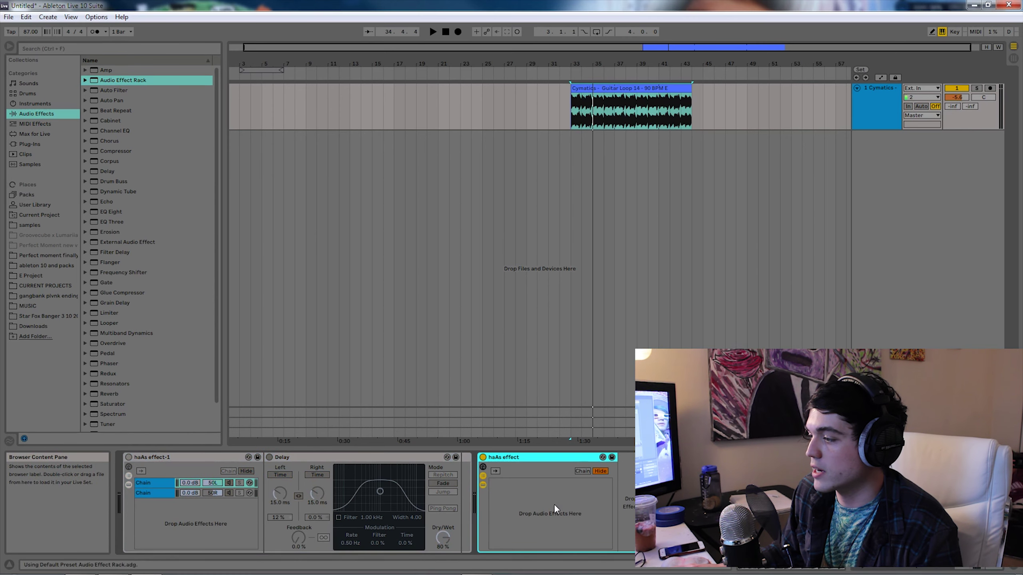
left_click(572, 502)
right_click(533, 504)
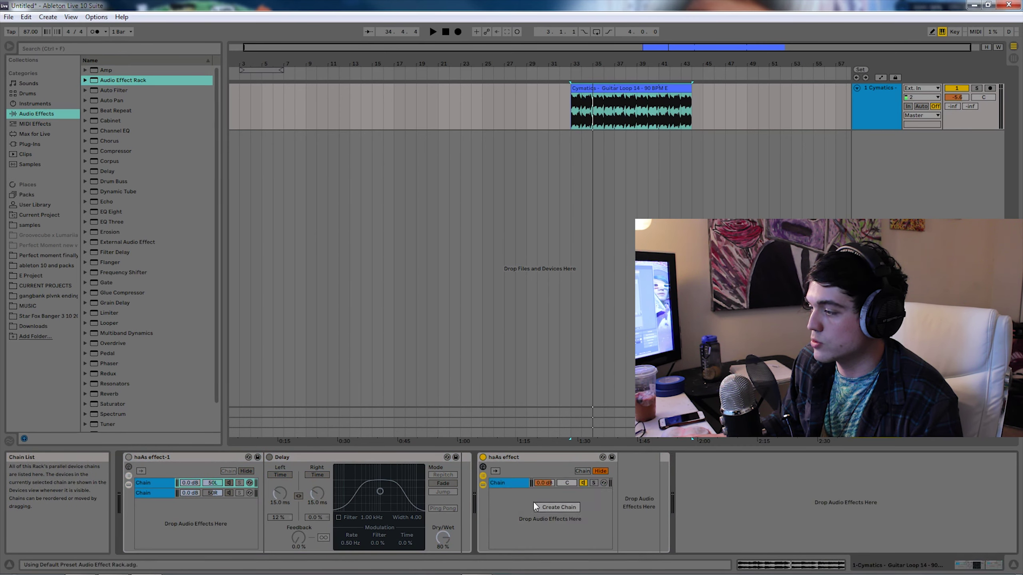
left_click(556, 508)
left_click_drag(571, 485, 561, 466)
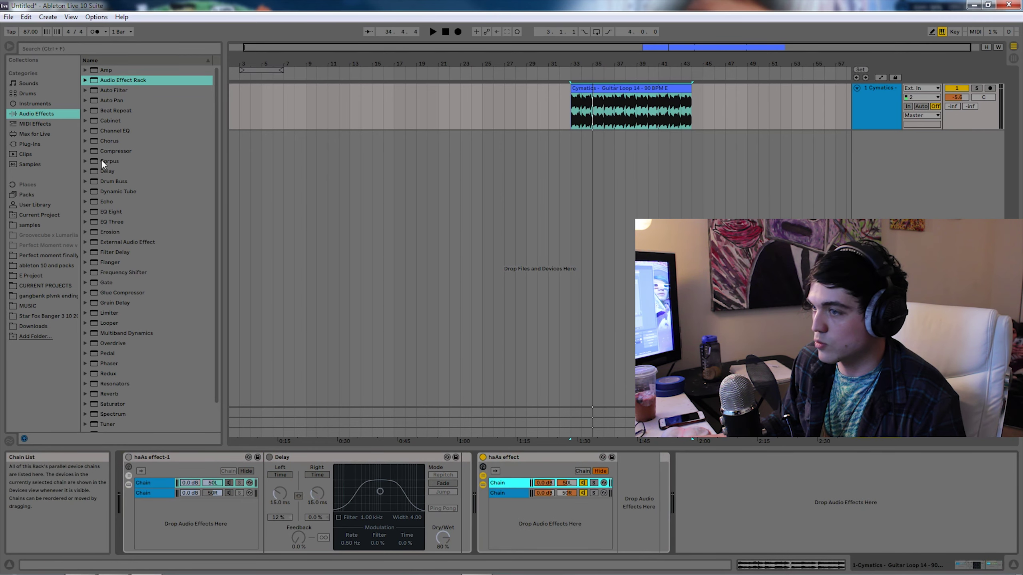
Add a Delay effect to the 50L chain of the new rack.
left_click(109, 182)
left_click(117, 201)
left_click_drag(115, 172, 259, 250)
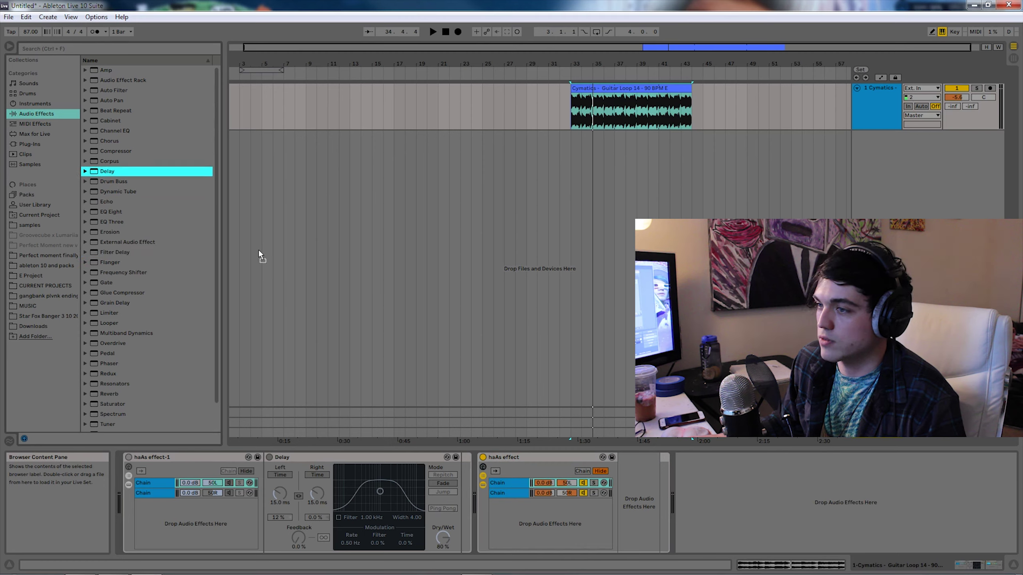
left_click_drag(538, 491, 501, 482)
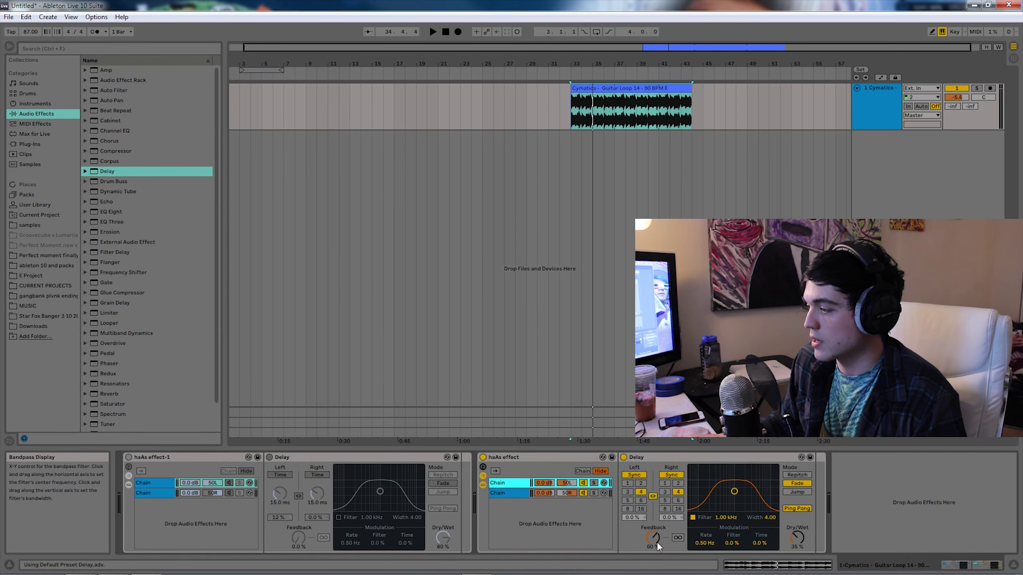
Set the new Delay's feedback to 0%, turn off Ping Pong and set Dry/Wet to 80%.
left_click_drag(654, 535, 654, 566)
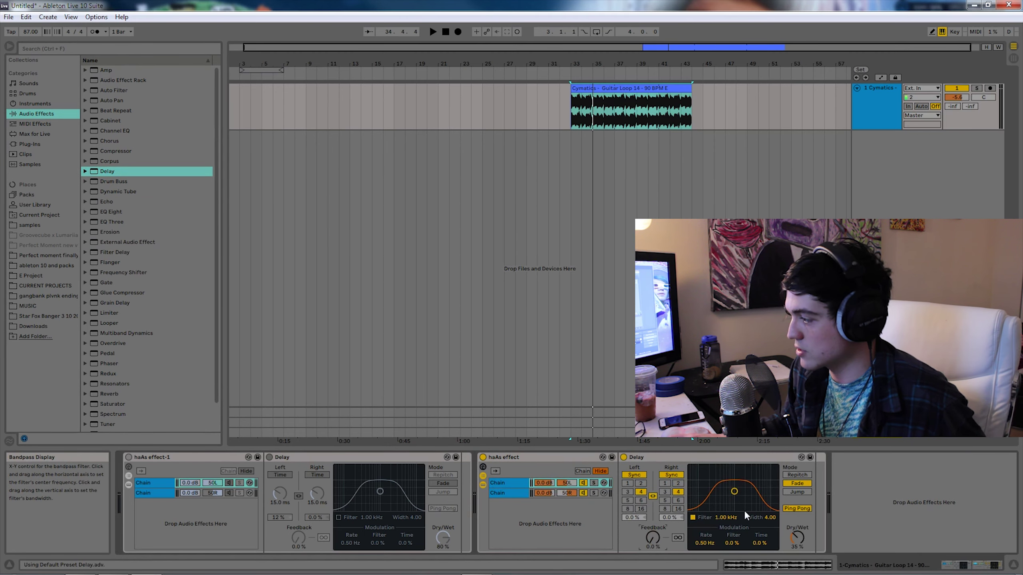
left_click(797, 508)
left_click_drag(795, 538, 794, 512)
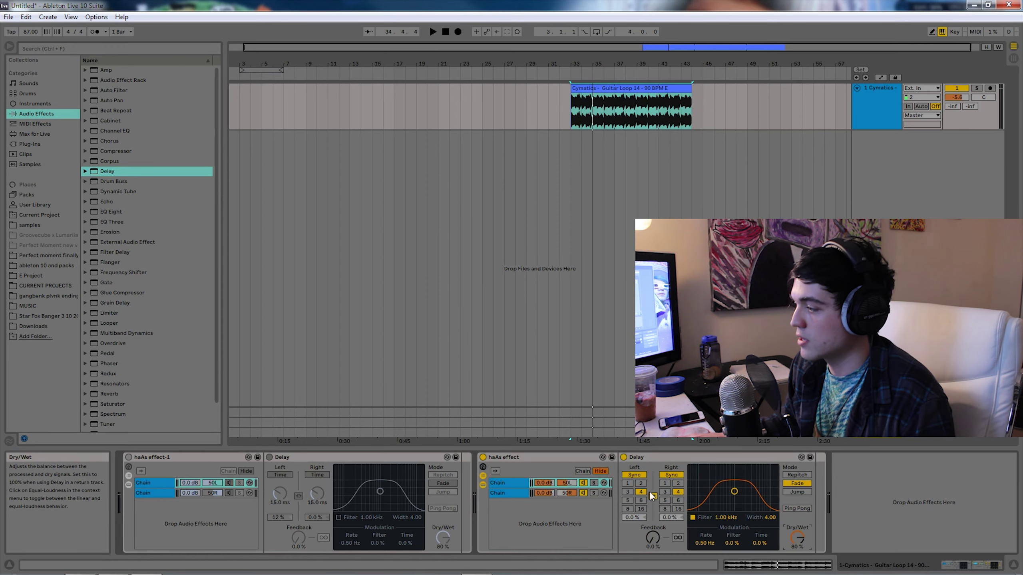
Switch the linked left and right channels of the Delay from Sync to Time mode with a 15 ms delay.
left_click(640, 475)
left_click(671, 499)
type("15")
key("Return")
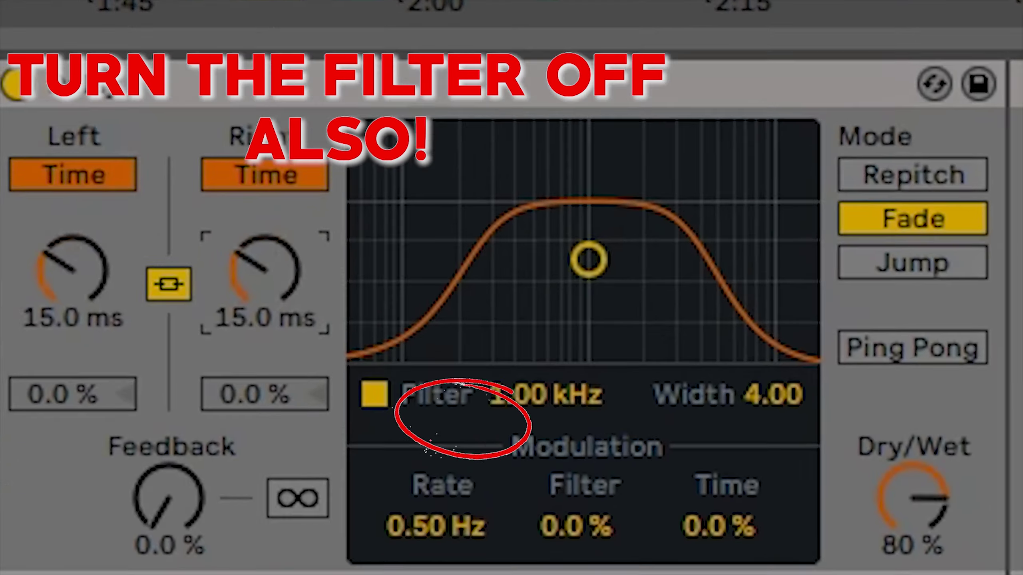
Compare the contents of the 50L and 50R chains and play the guitar loop through the new rack.
left_click(512, 495)
left_click(505, 482)
left_click(515, 492)
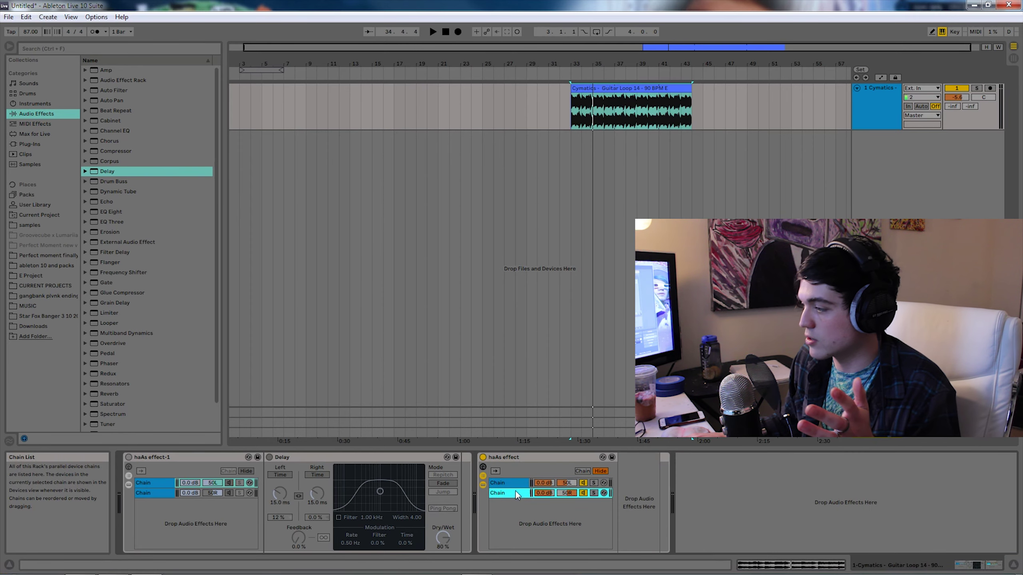
left_click(511, 482)
left_click(516, 491)
left_click(512, 483)
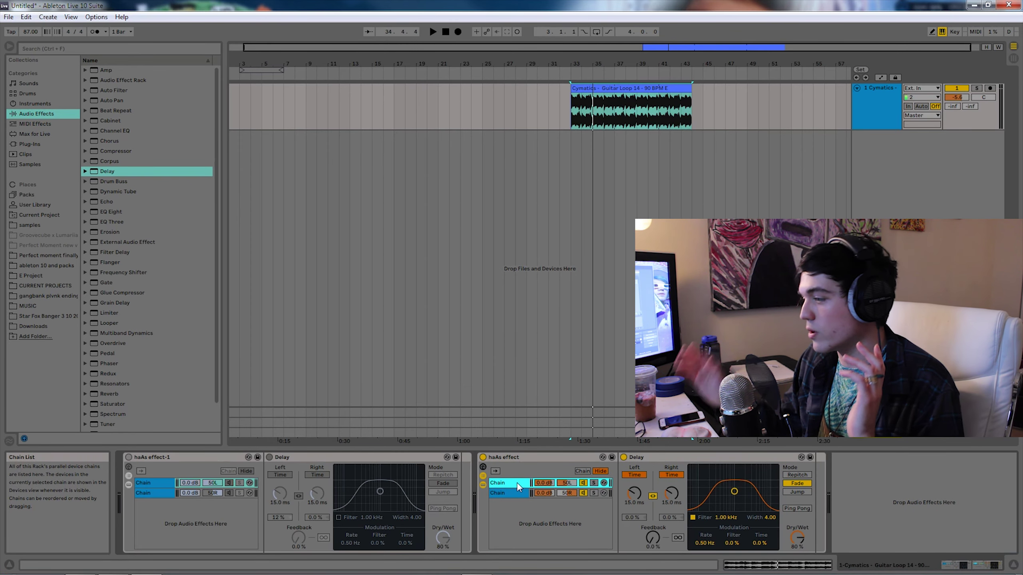
key("space")
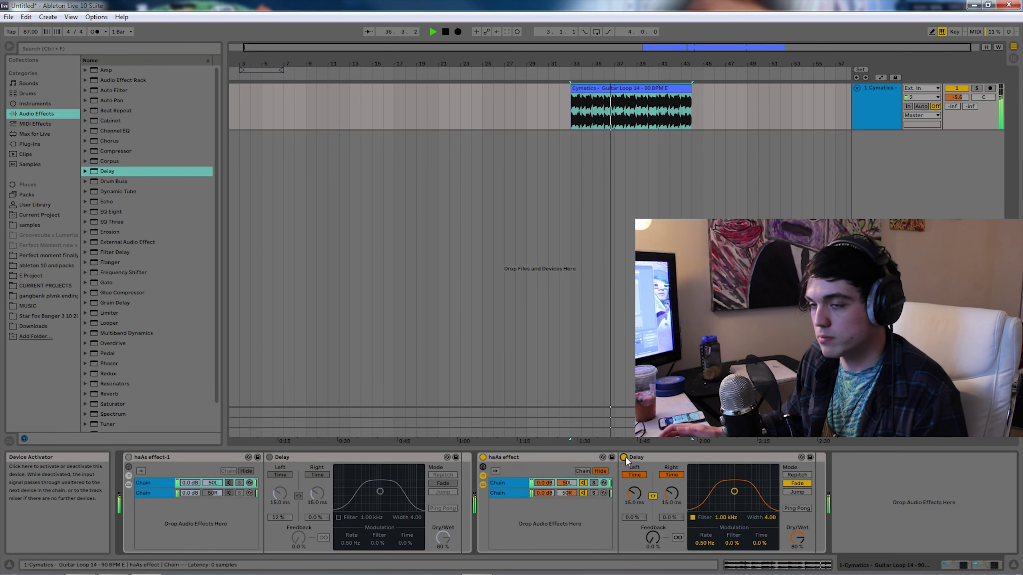
key("space")
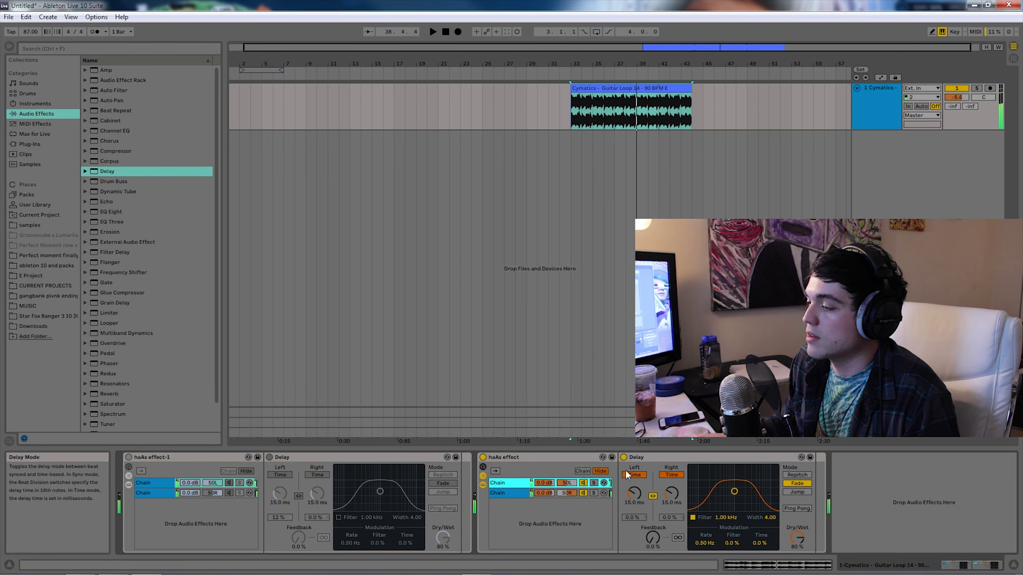
left_click(508, 492)
left_click(509, 483)
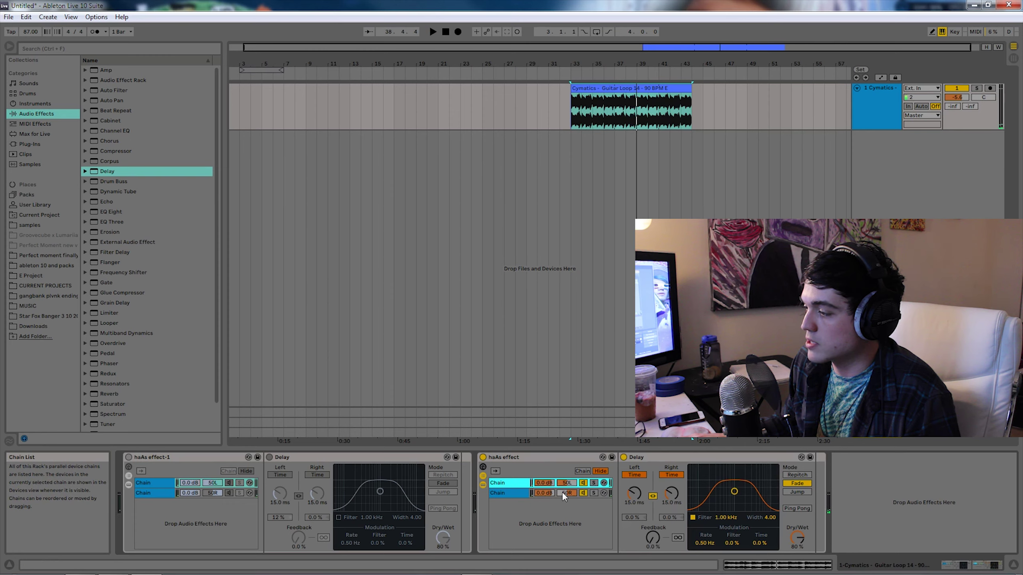
Move the Delay from the 50L chain to the 50R chain during playback of the guitar loop.
key("space")
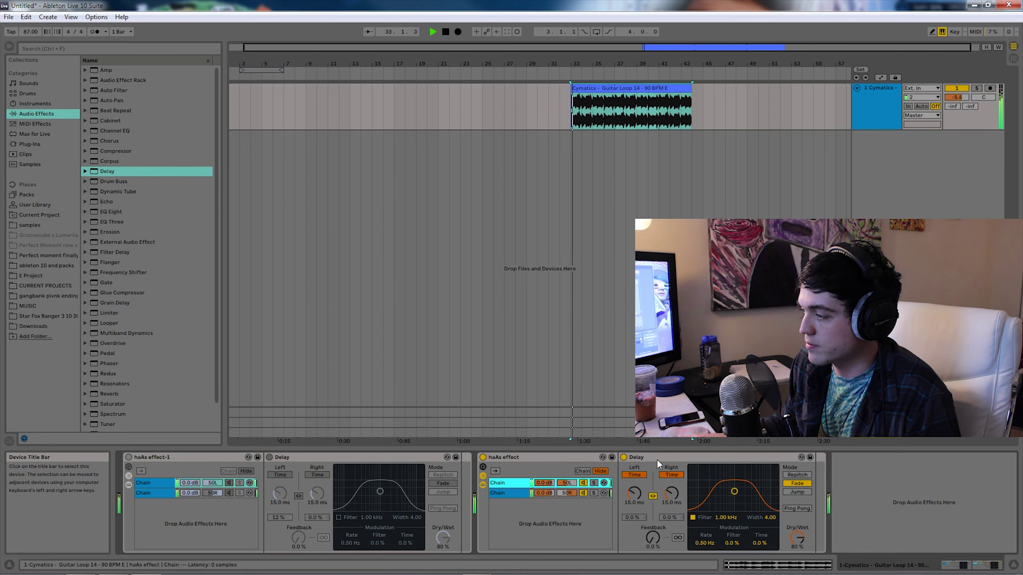
left_click(657, 459)
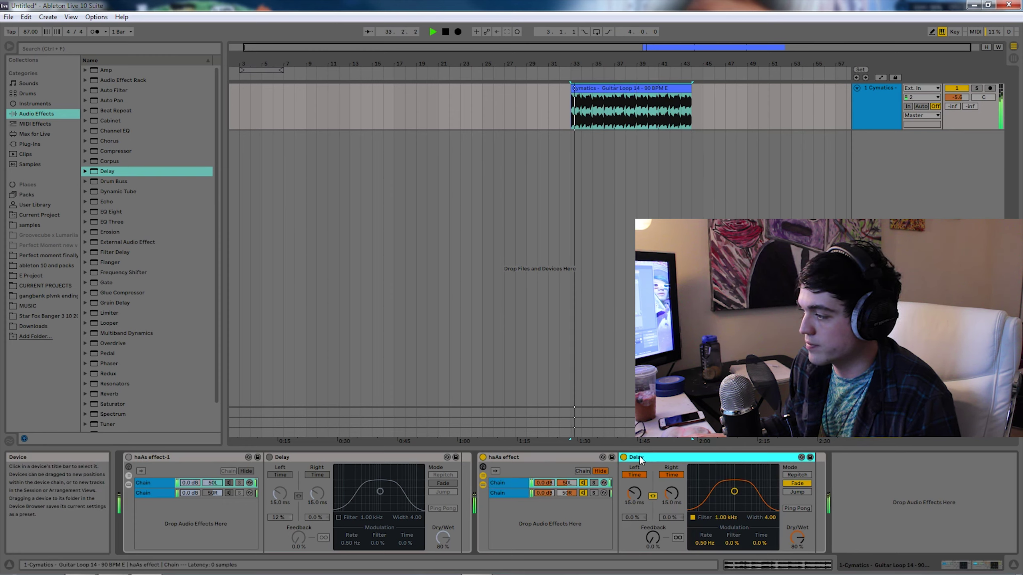
left_click(515, 492)
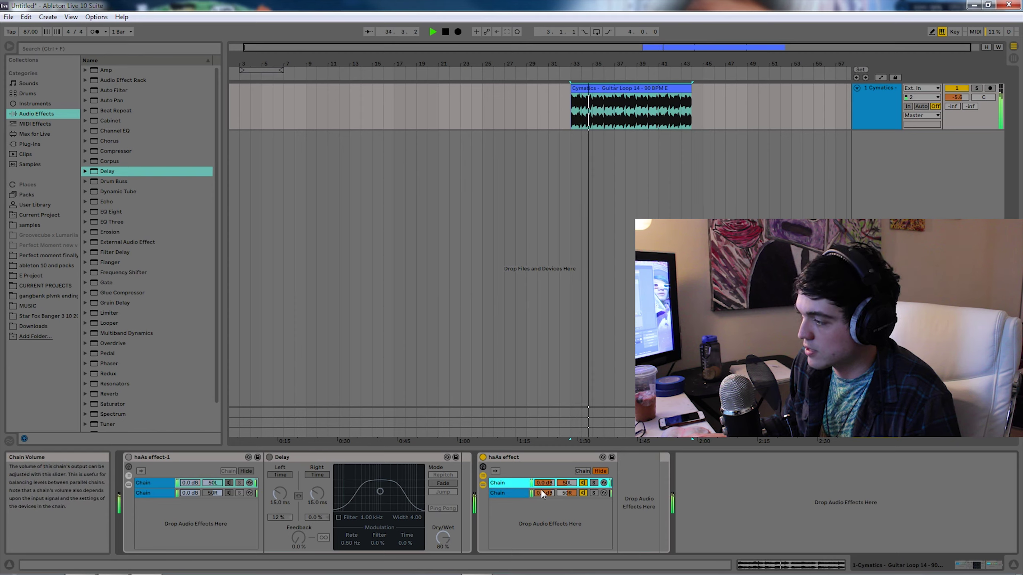
left_click(518, 492)
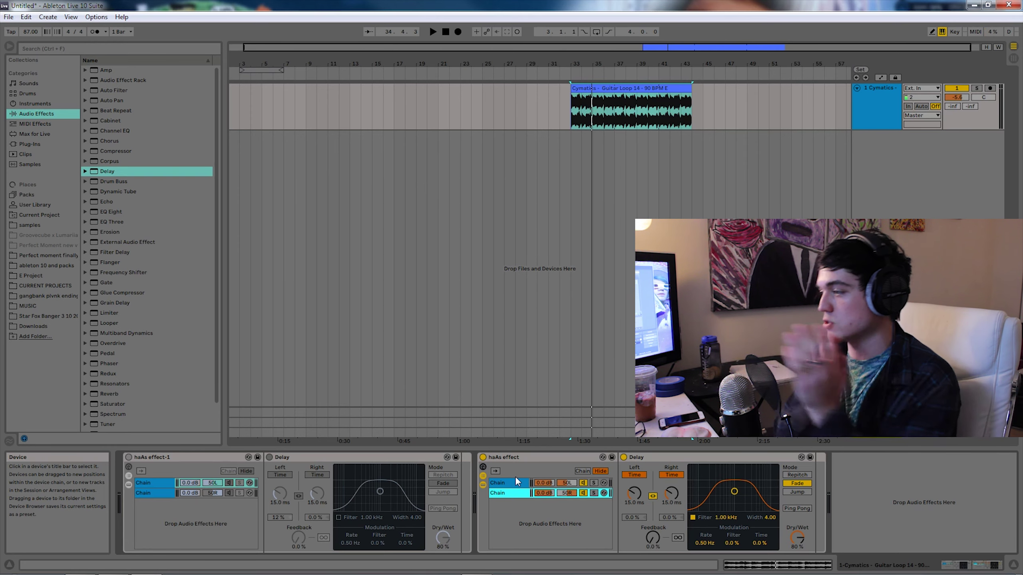
Duplicate the guitar loop track with its effects and open the copied clip's transposition settings.
left_click(541, 458)
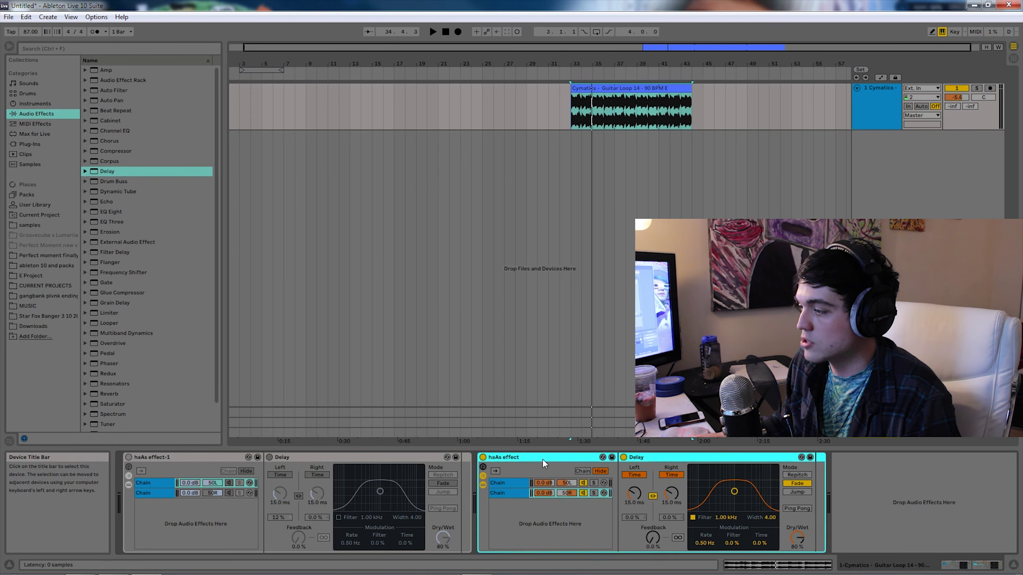
right_click(878, 98)
left_click(898, 111)
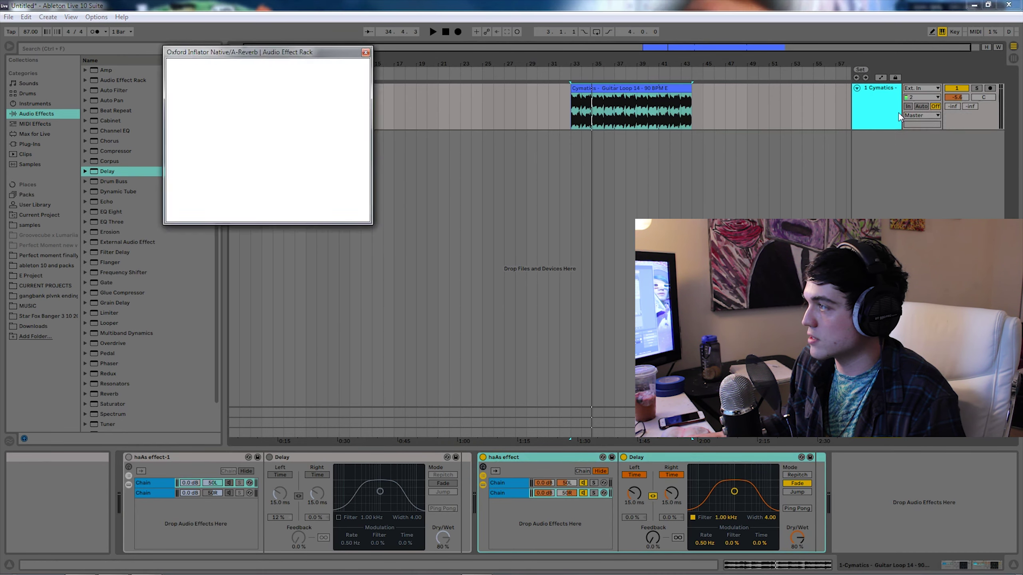
left_click(637, 142)
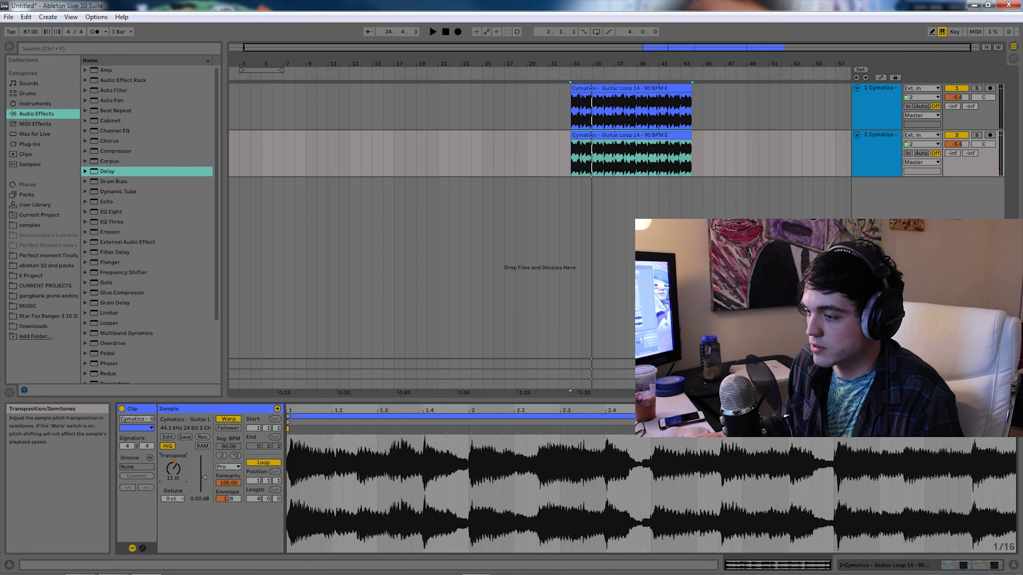
On the duplicate track's new rack, try swapping the chain pans to 50R and 50L with playback, and return them to 50L and 50R.
left_click(889, 112)
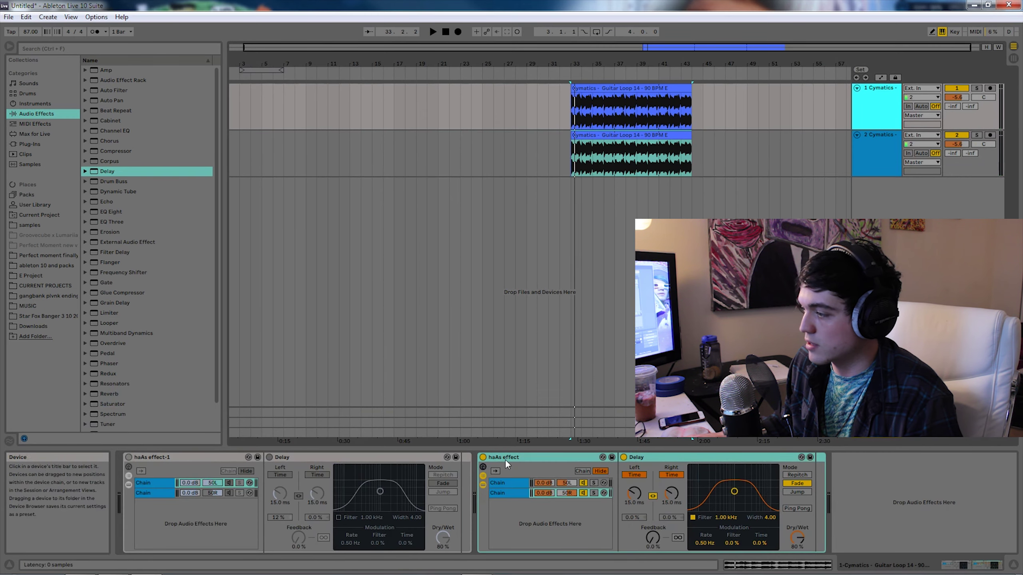
left_click(874, 141)
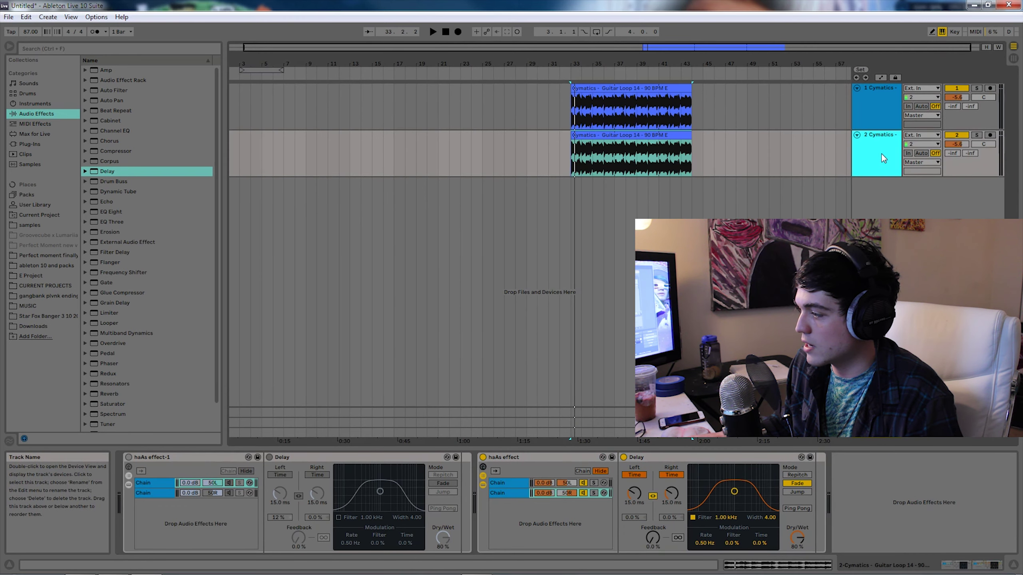
left_click_drag(566, 492, 567, 533)
left_click_drag(566, 483, 567, 442)
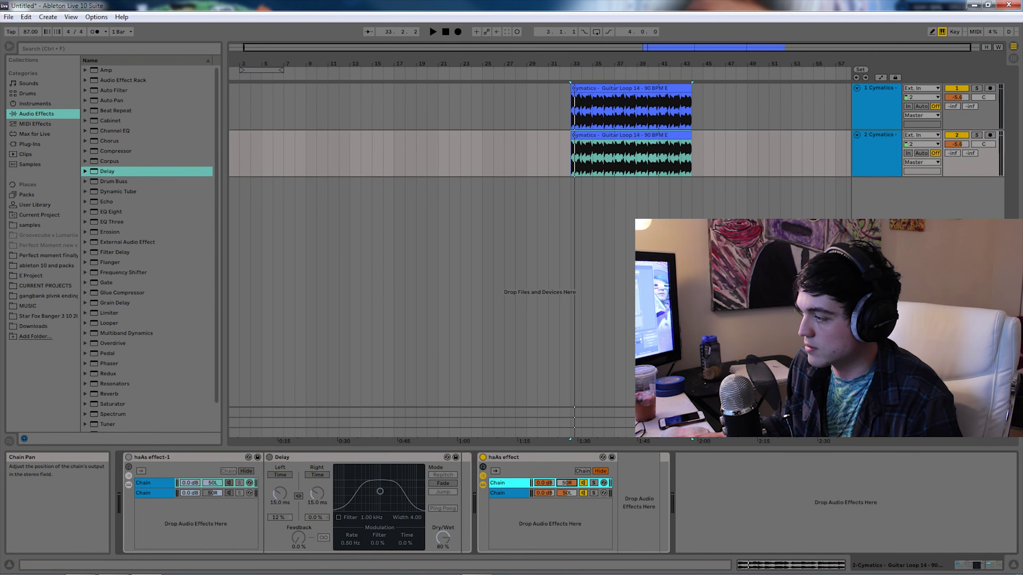
key("space")
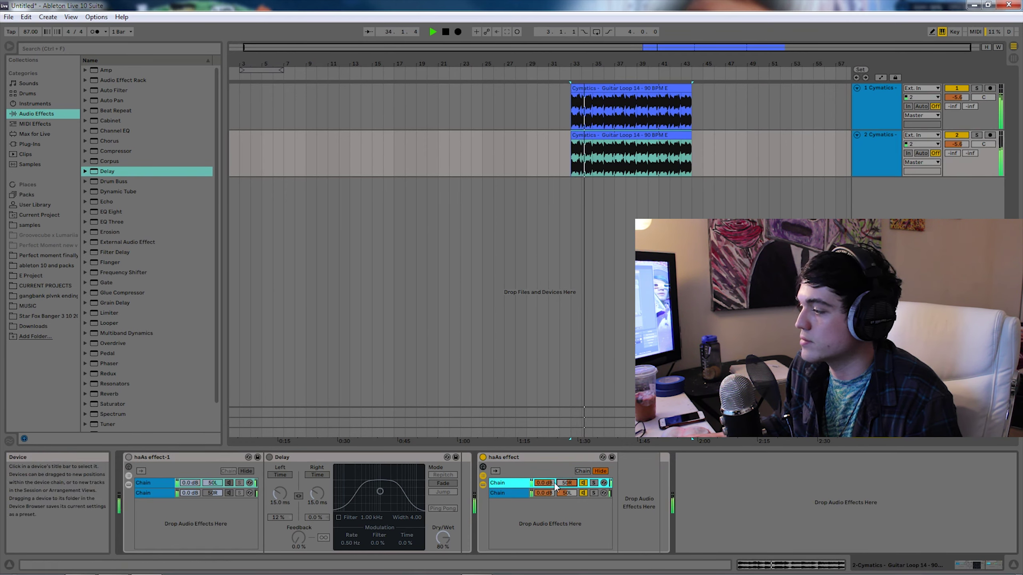
mouse_move(568, 483)
left_mouse_down()
mouse_move(567, 524)
mouse_move(567, 491)
left_mouse_up()
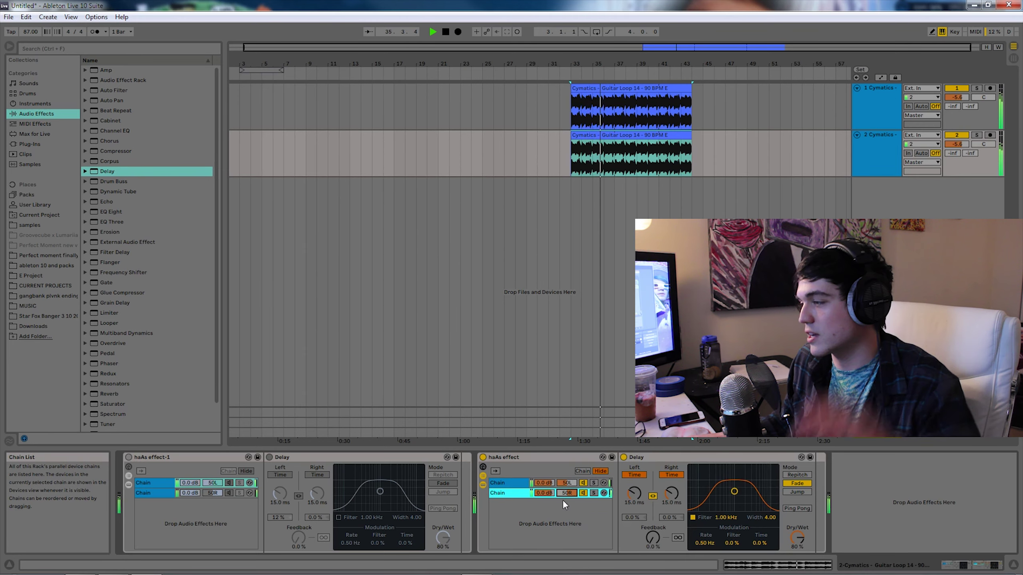
left_click_drag(569, 484, 570, 534)
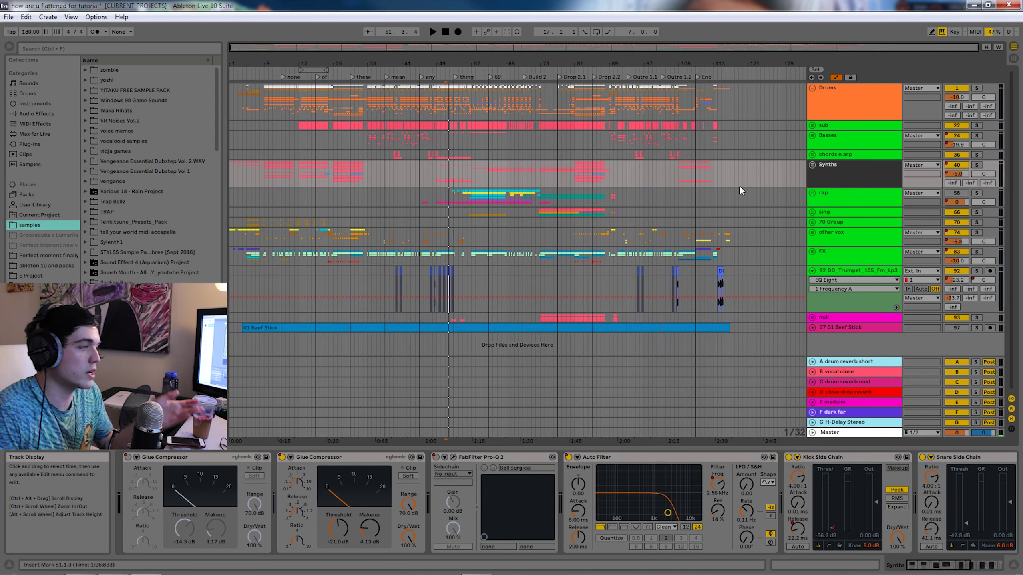
In the full song project, unfold the Synths group and look through its tracks from the middle of the arrangement.
left_click_drag(376, 61, 347, 129)
left_click(826, 156)
left_click(813, 165)
scroll(531, 217, "down", 10)
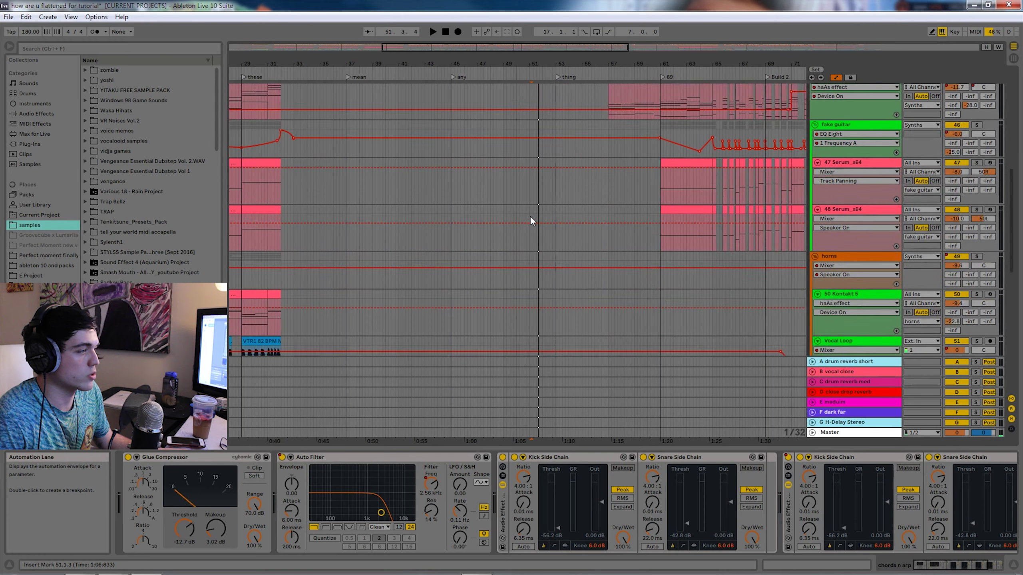
scroll(530, 216, "down", 1)
scroll(534, 201, "up", 5)
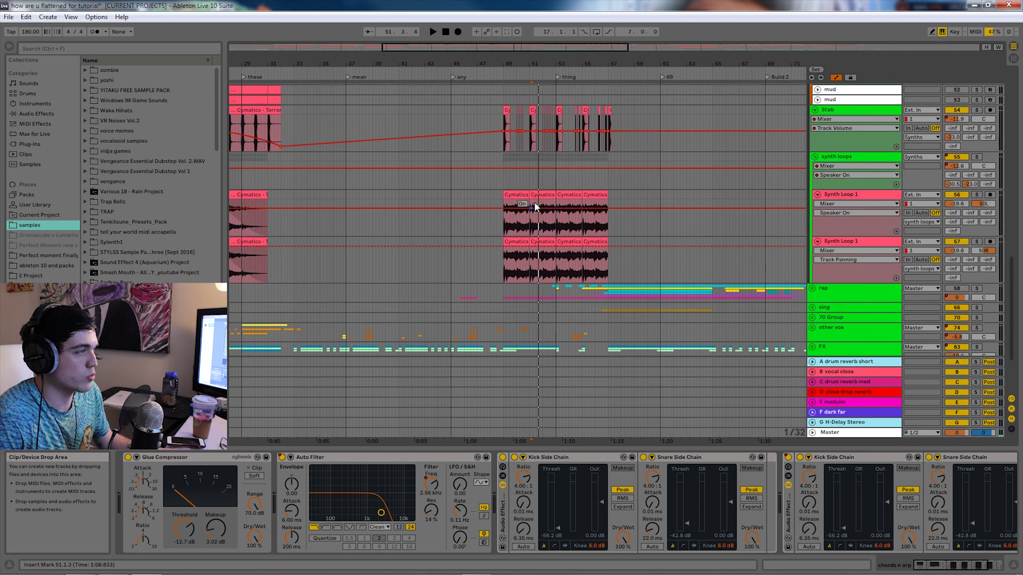
Select bars 61 to 65 on the first Serum track of the fake guitar group and play the section to examine its layers.
left_click_drag(485, 47, 558, 80)
scroll(627, 130, "up", 5)
scroll(538, 142, "up", 3)
scroll(868, 288, "up", 3)
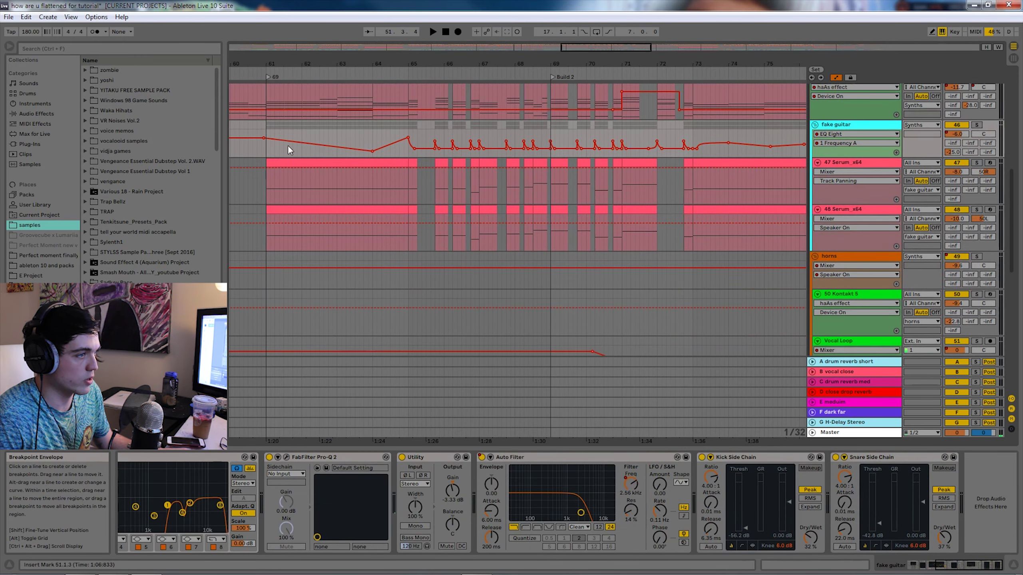
left_click(297, 160)
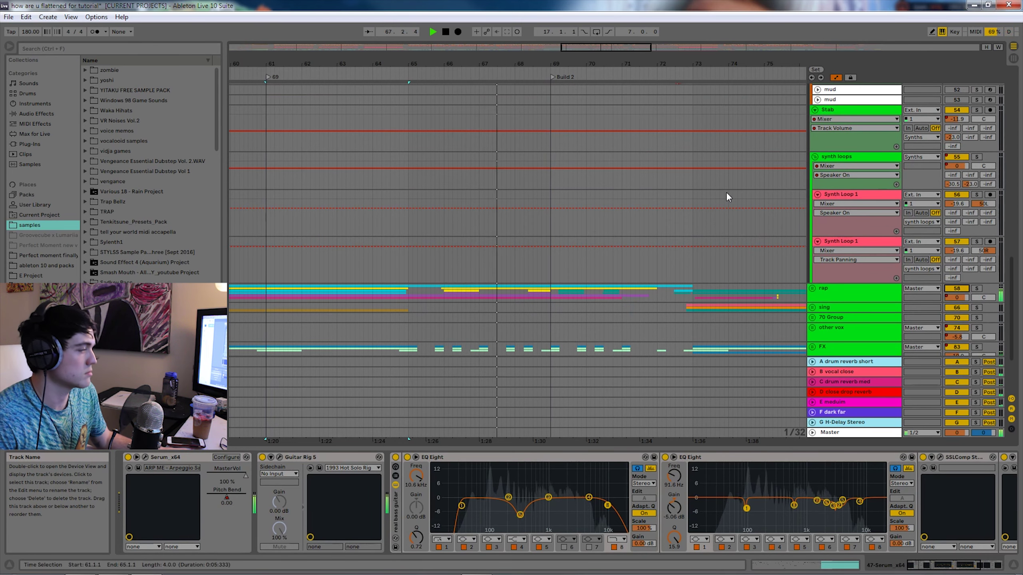
scroll(755, 191, "up", 8)
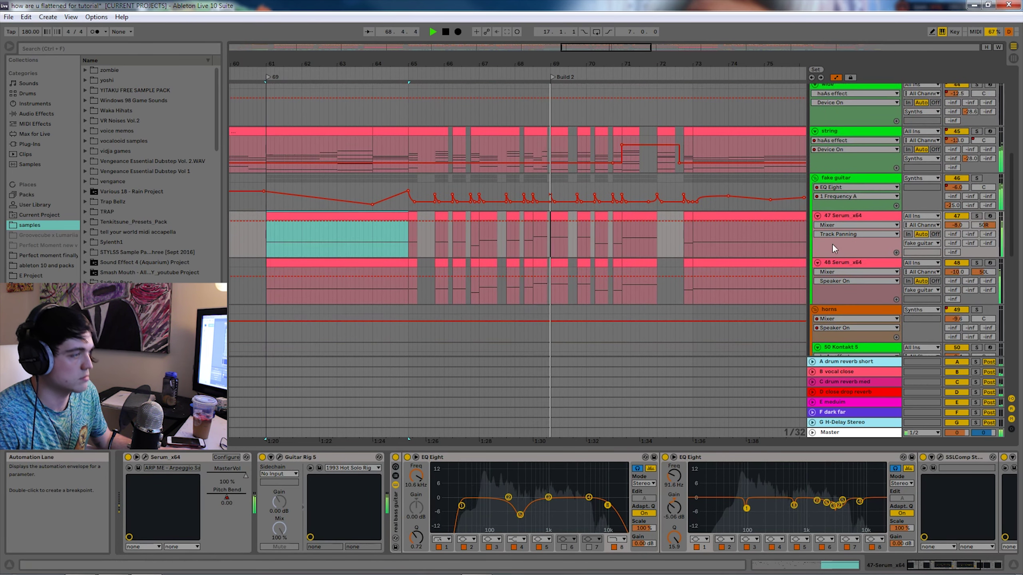
Try centring the first fake guitar Serum track's pan with the second one muted, play the section, and undo both changes.
scroll(892, 267, "down", 1)
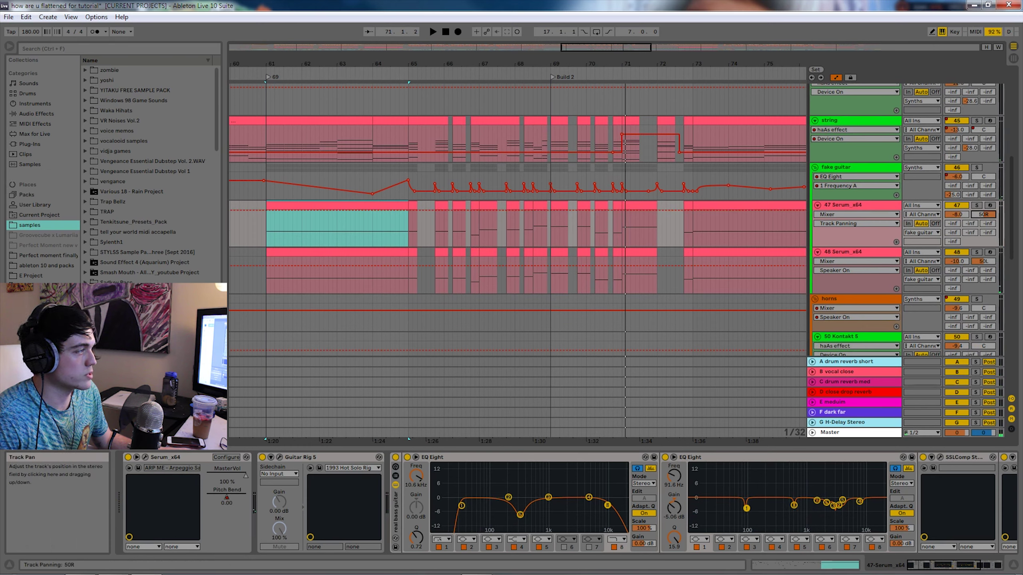
left_click(960, 252)
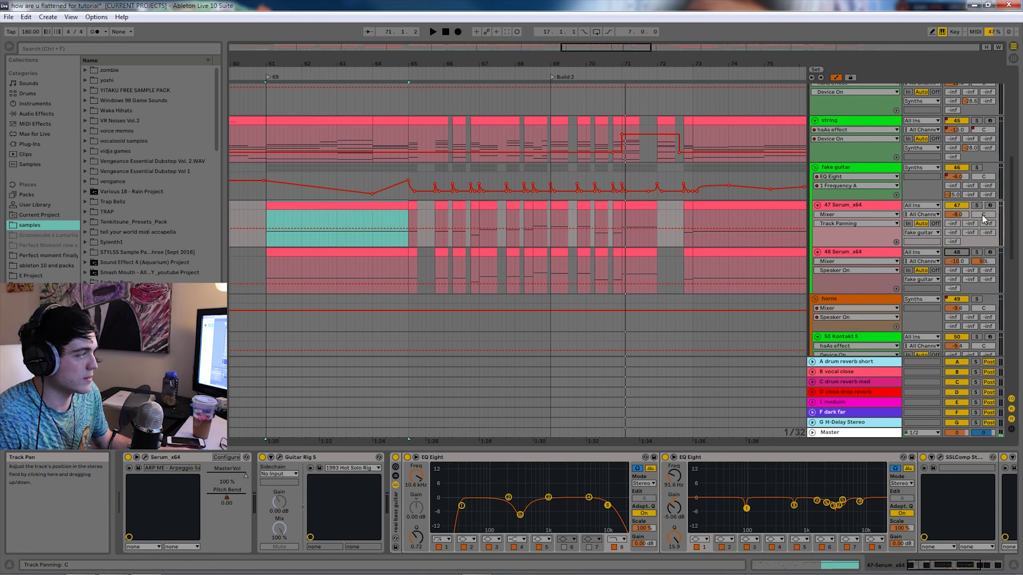
key("space")
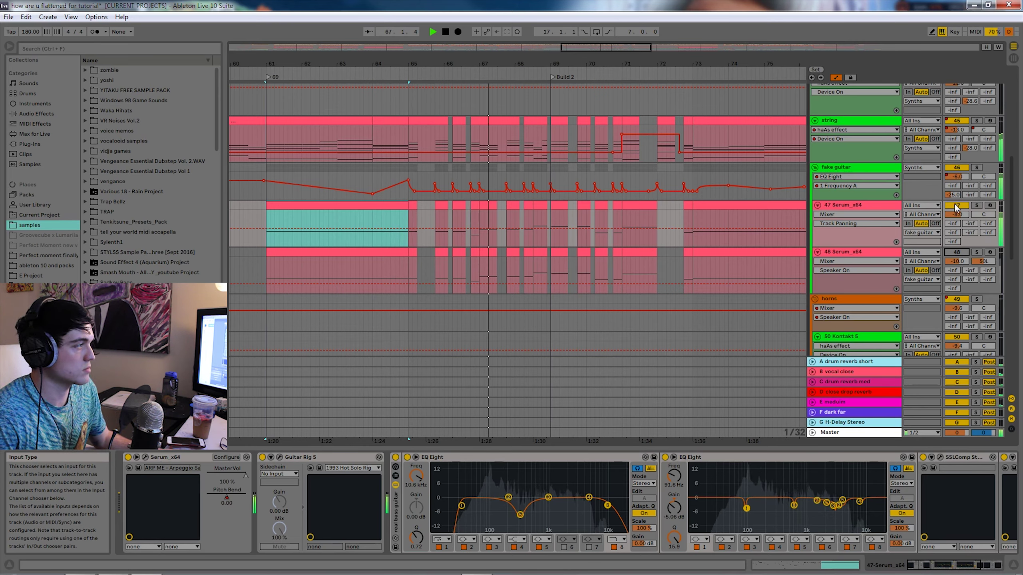
key("space")
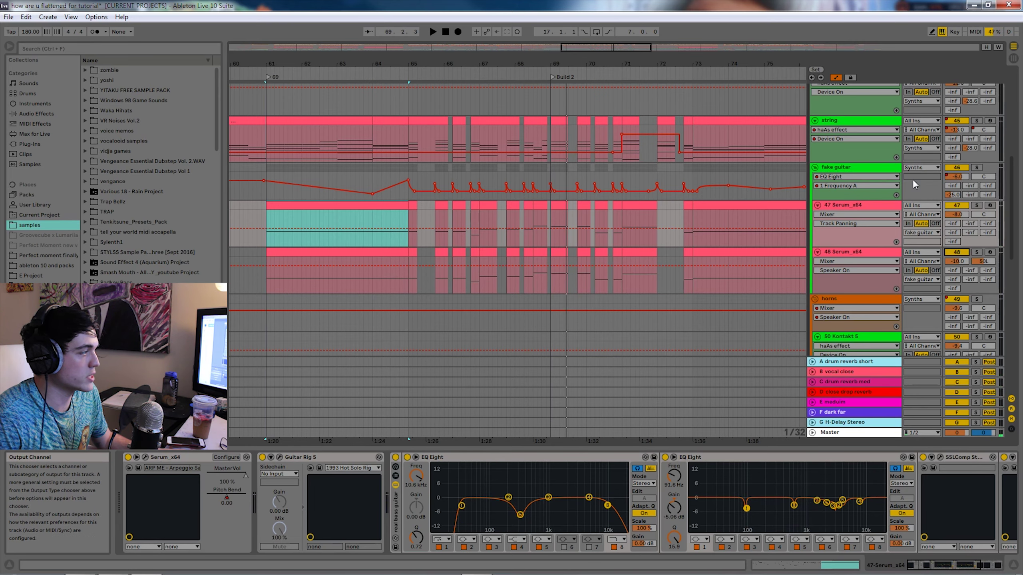
key("ctrl+z")
key("ctrl+z")
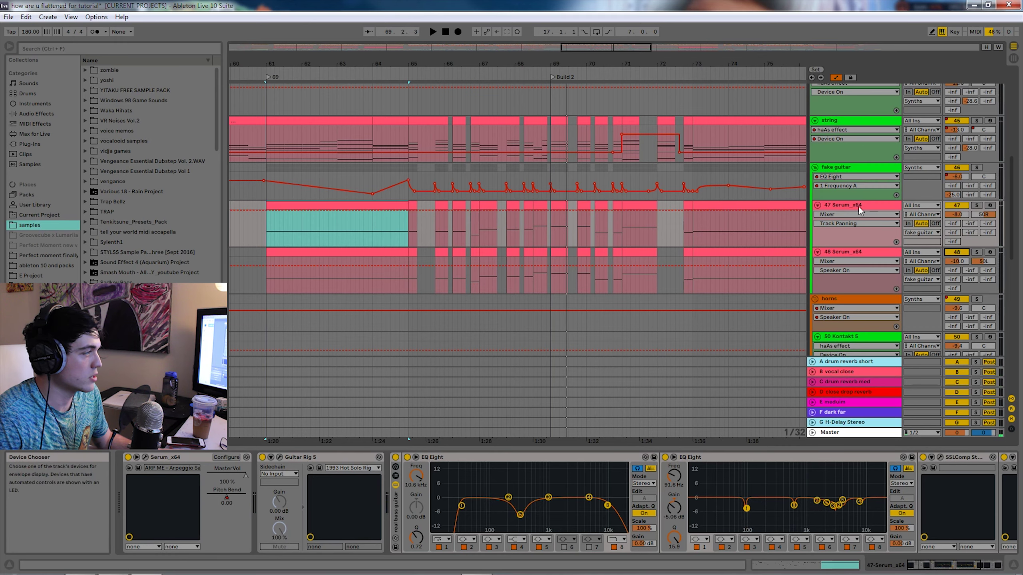
Solo the first Serum track in the fake guitar group and play the section.
left_click(856, 166)
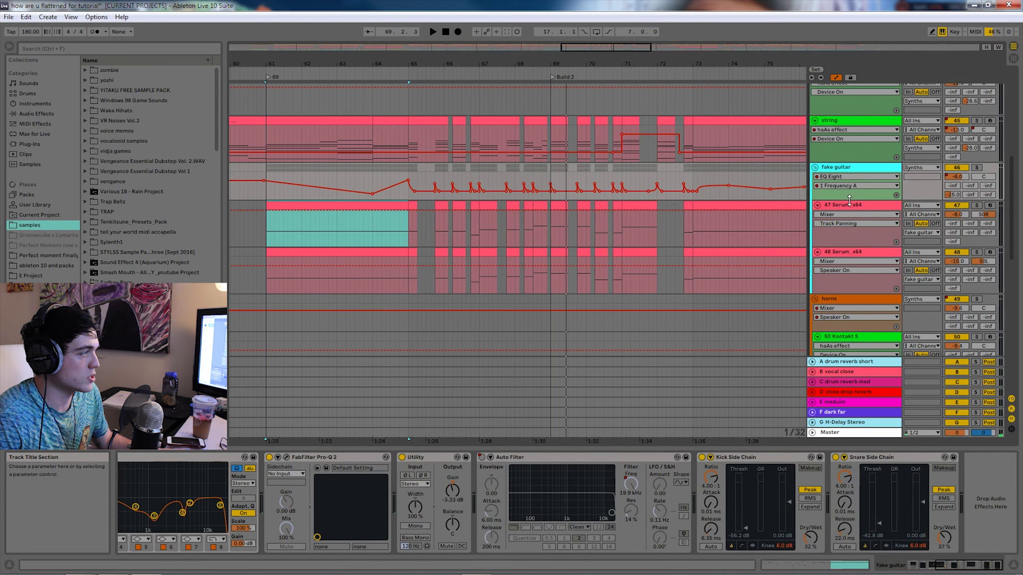
left_click(877, 208)
key("space")
left_click(976, 205)
left_click_drag(579, 47, 587, 47)
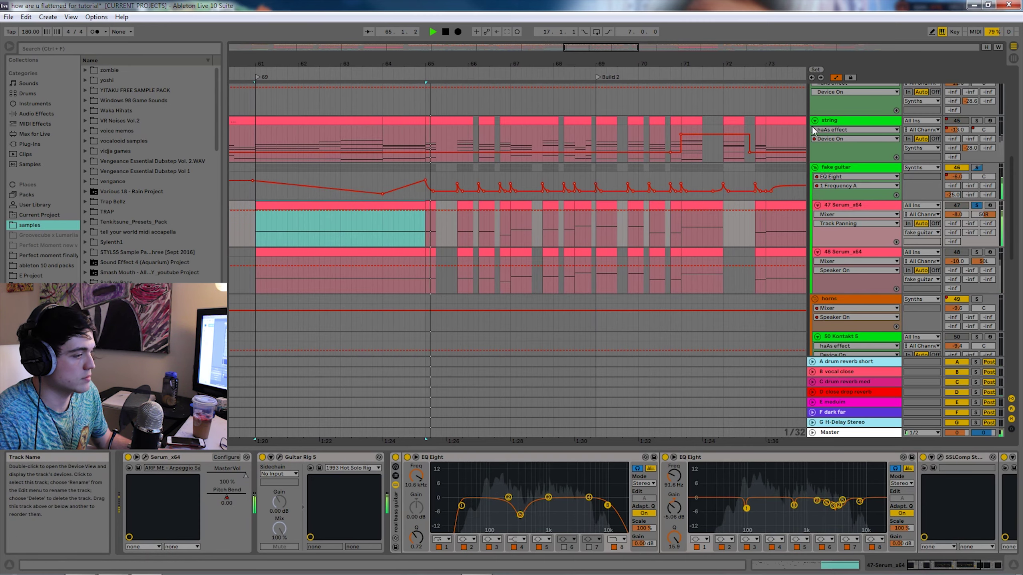
Examine the Guitar Rig 5 and FabFilter Pro-Q 2 windows in the first Serum track's device chain while it plays.
left_click(280, 457)
left_click_drag(576, 37, 483, 29)
left_click(795, 34)
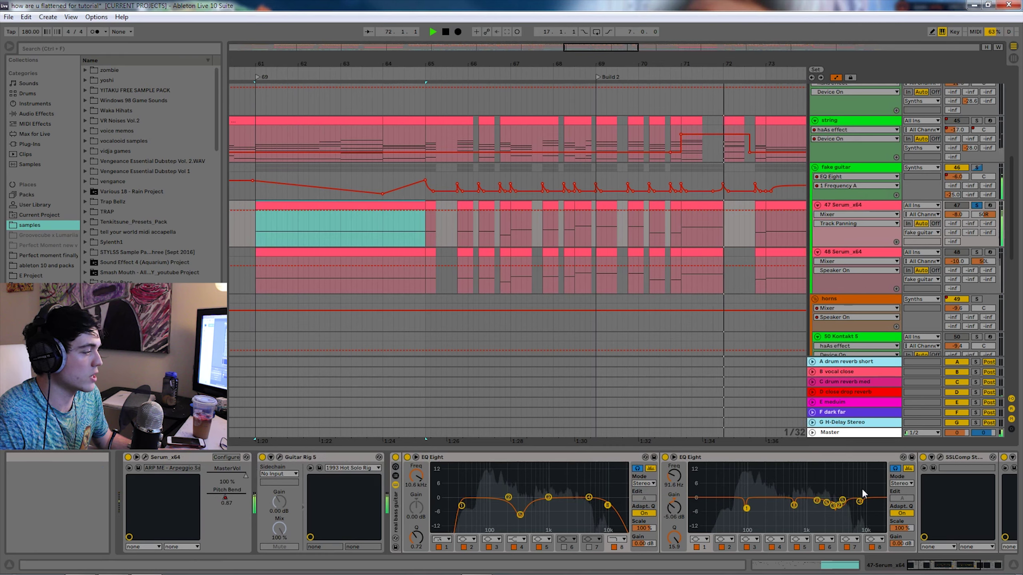
left_click(942, 566)
left_click_drag(942, 568, 965, 568)
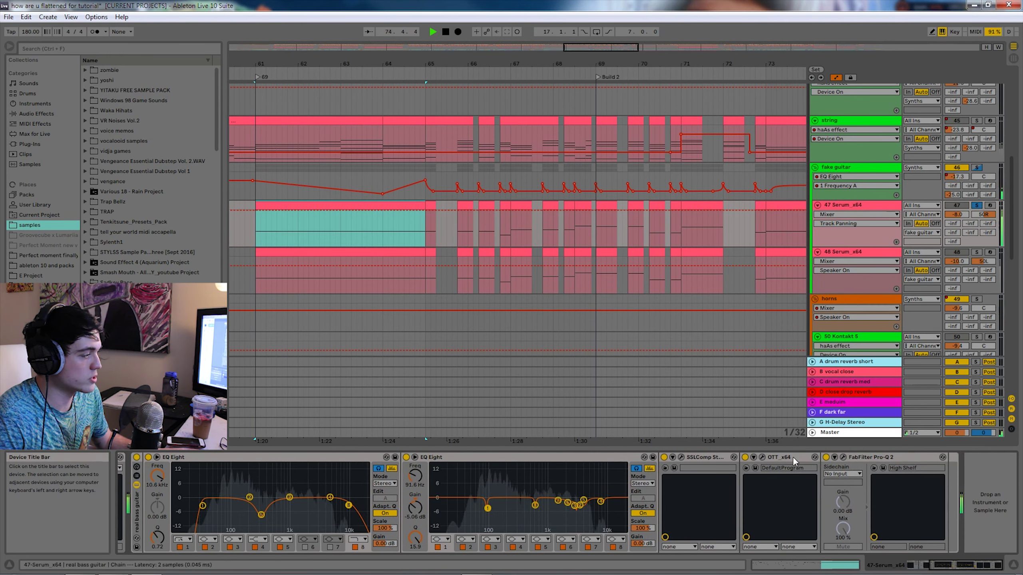
left_click(843, 459)
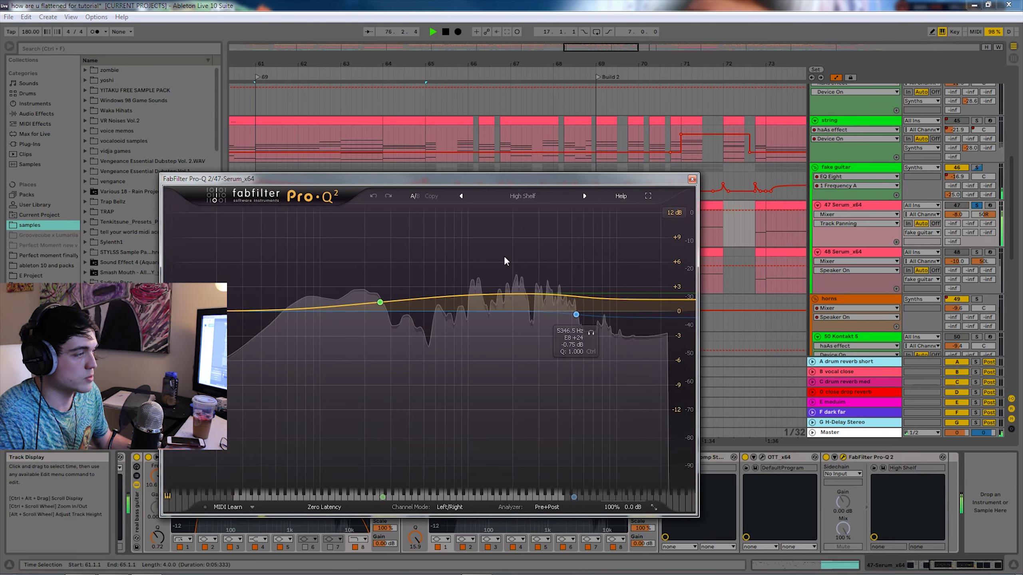
left_click(692, 180)
left_click(924, 566)
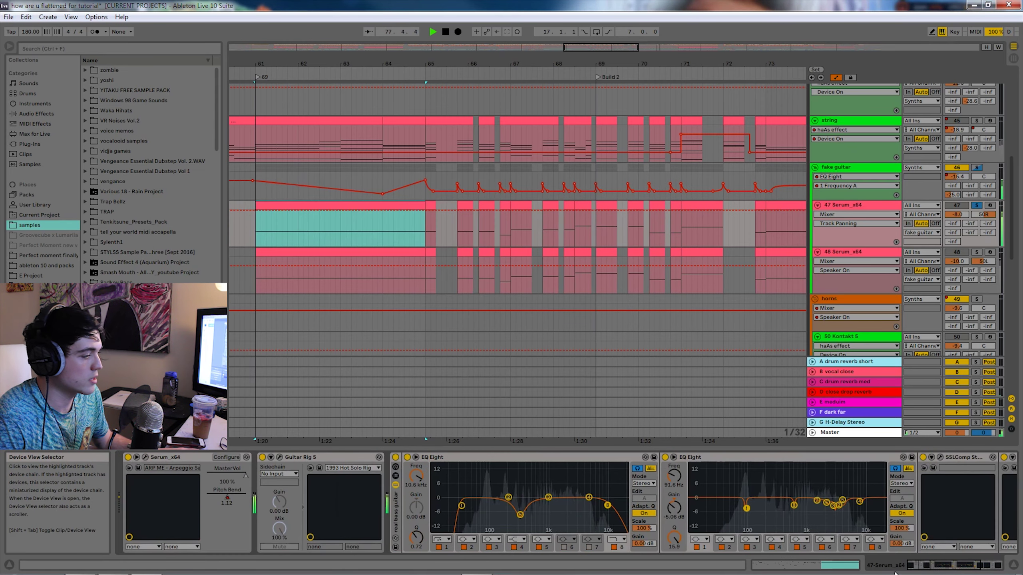
Solo the second Serum track, restart playback, and examine its Guitar Rig 5 window and the end of its device chain.
key("space")
left_click(977, 252)
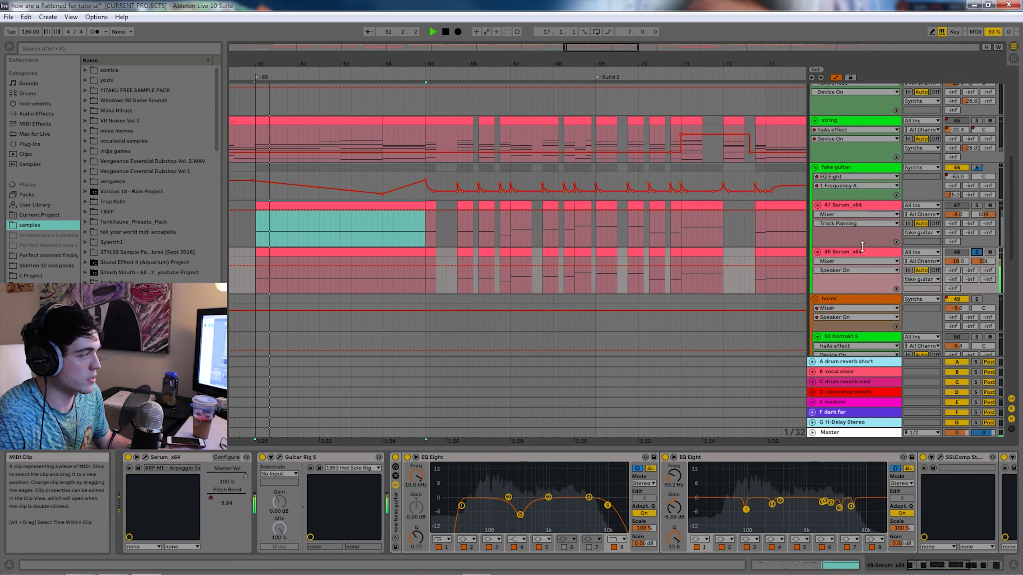
left_click(279, 458)
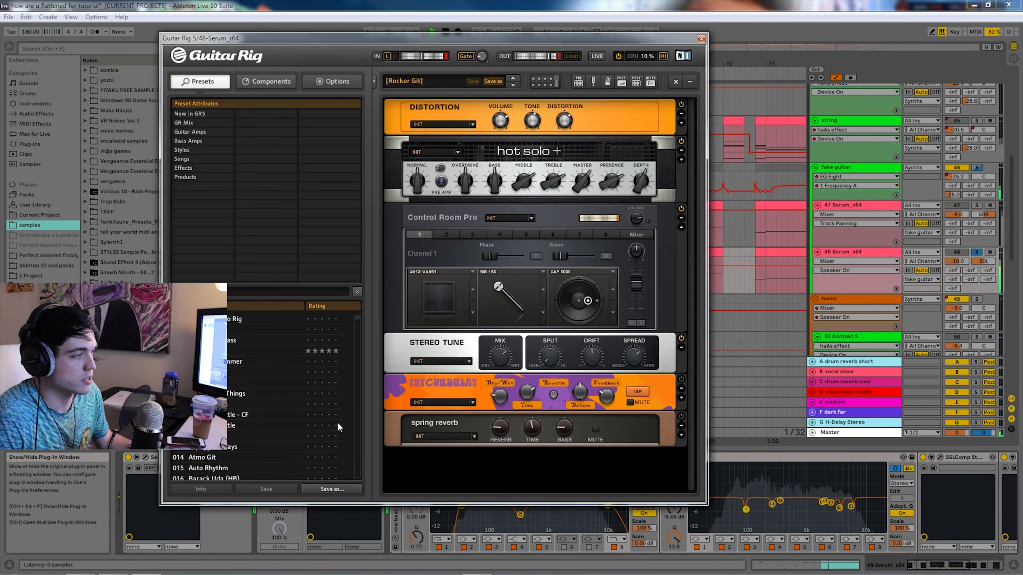
left_click(701, 39)
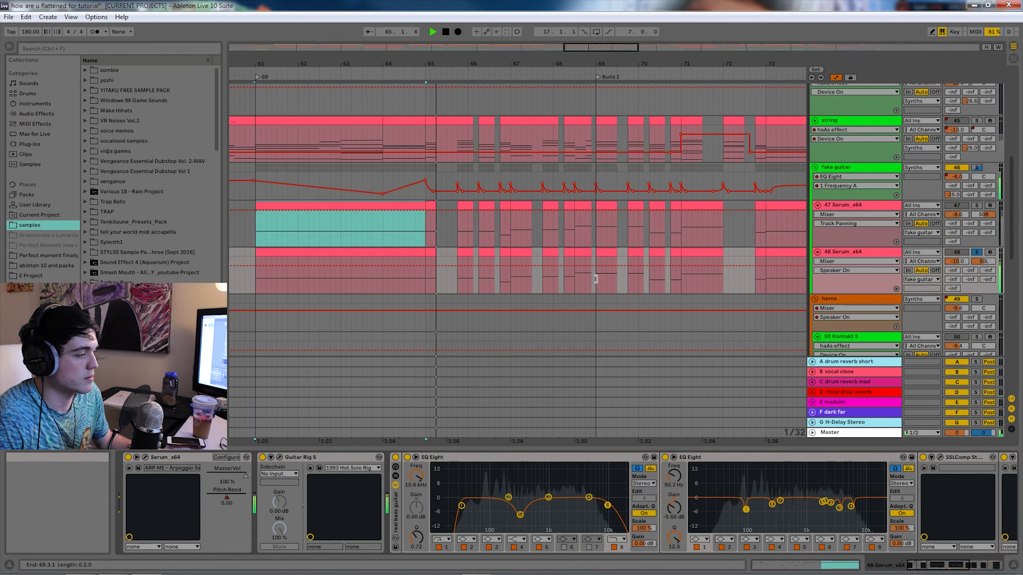
left_click(930, 568)
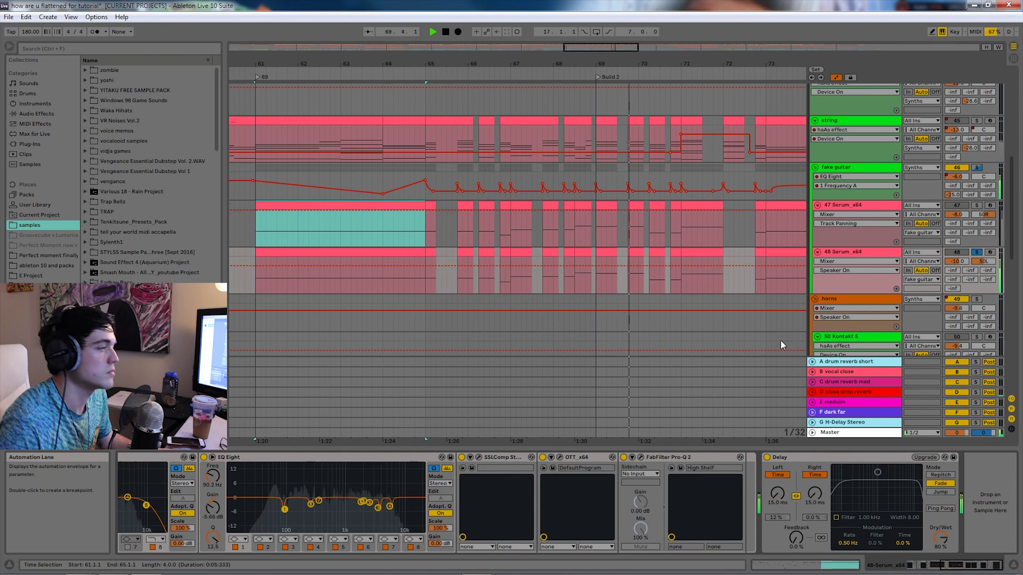
Delete the standalone 15 ms Delay from the end of the second Serum track's device chain.
left_click(823, 460)
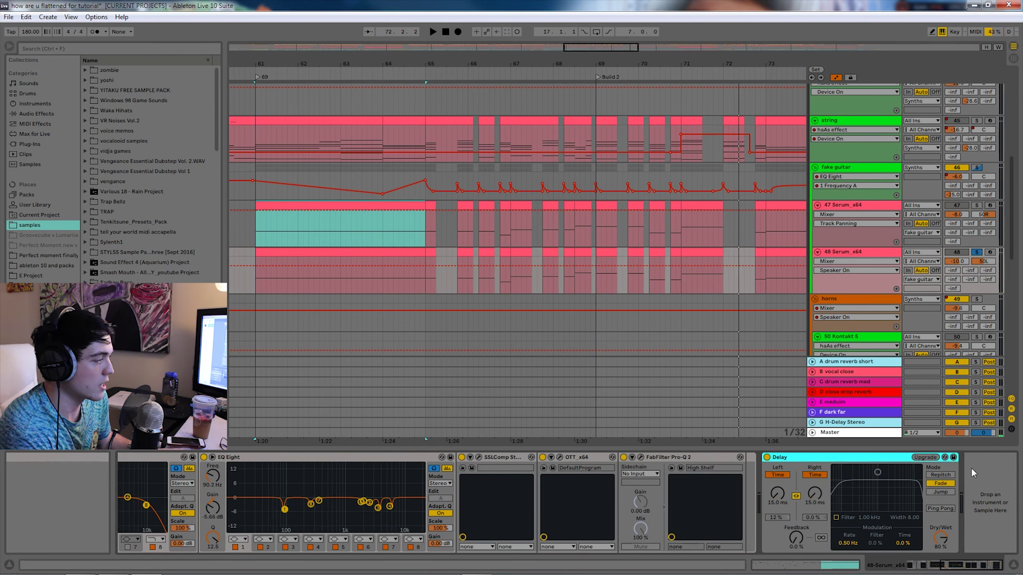
right_click(785, 460)
left_click(805, 510)
Find the haAs effect rack with the search term "haas", add it to the second Serum track, and select its Delay.
left_click(43, 47)
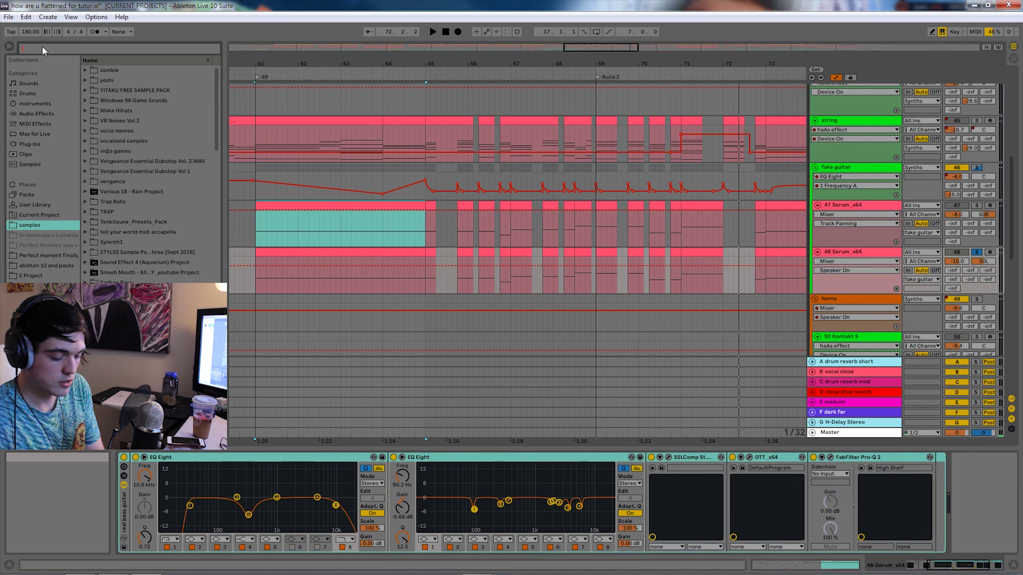
type("ha")
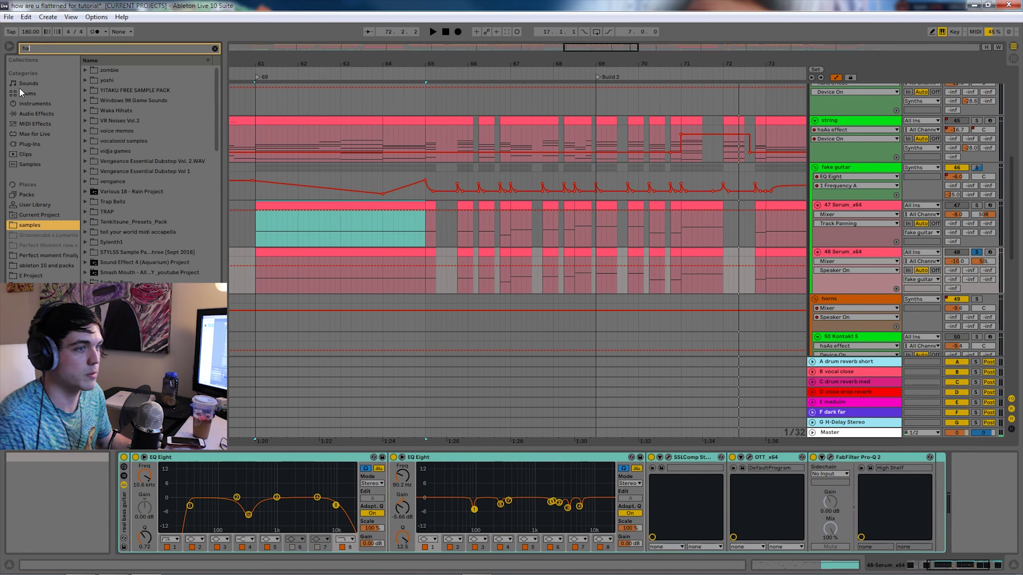
type("as")
left_click_drag(120, 80, 712, 355)
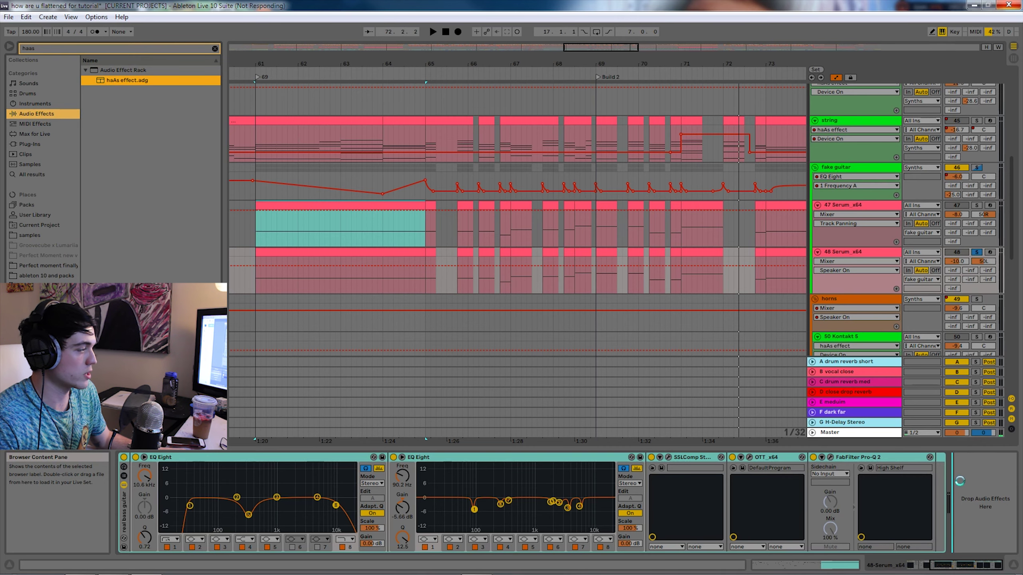
left_click(974, 566)
left_click(803, 461)
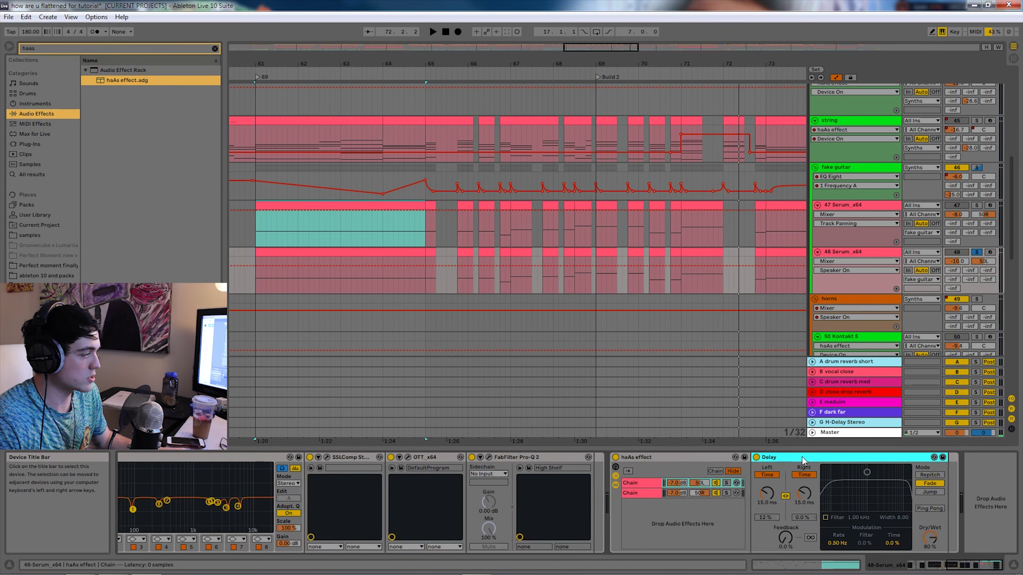
left_click_drag(623, 499, 605, 501)
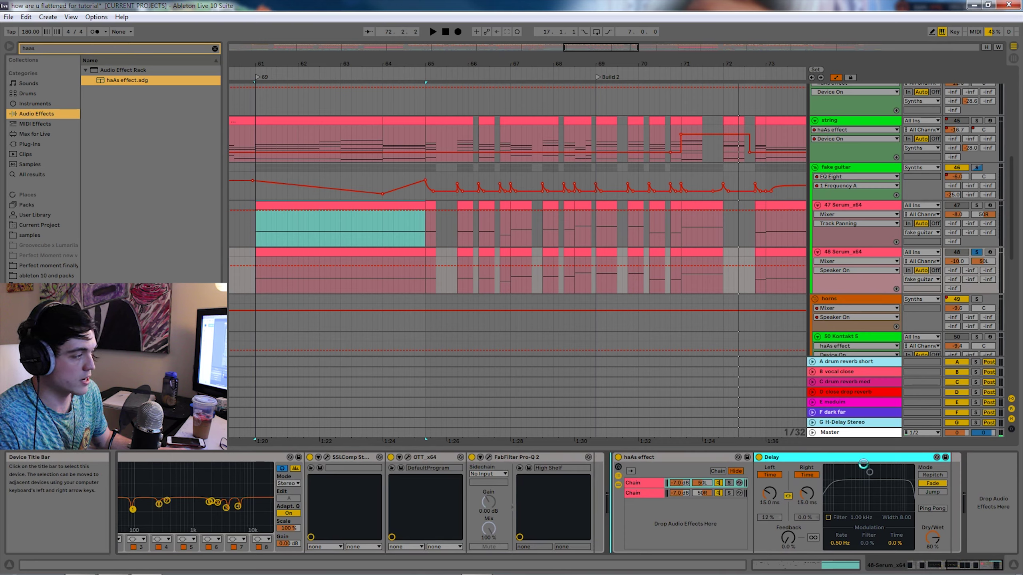
left_click(855, 456)
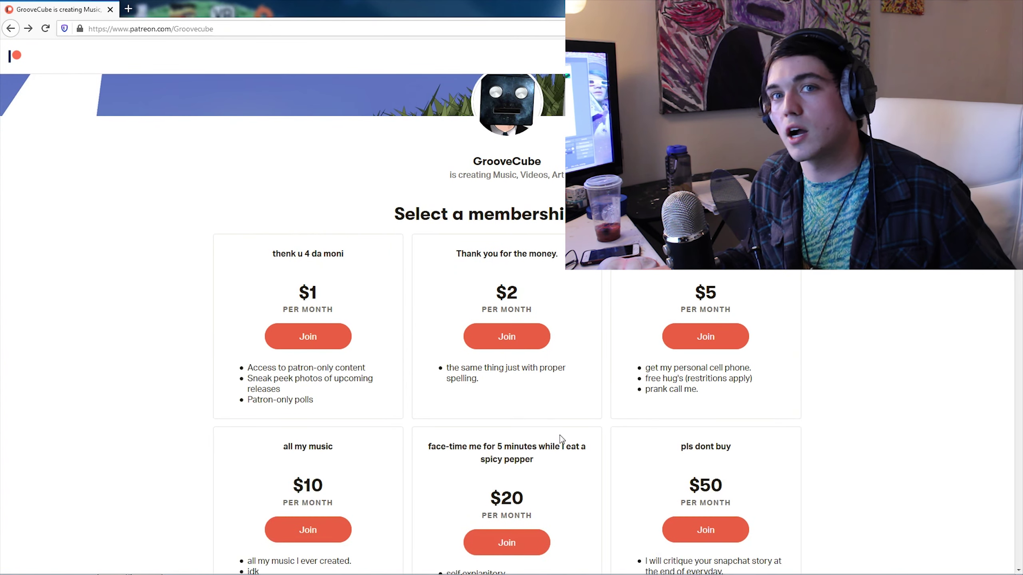
Look through the membership levels on the GrooveCube Patreon page and return to the top.
scroll(591, 442, "up", 5)
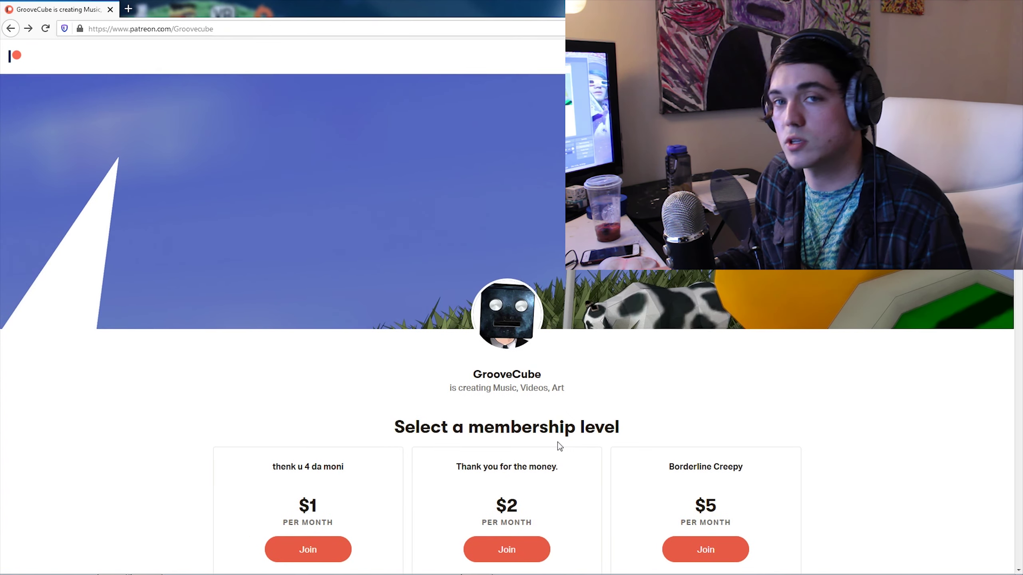
scroll(607, 397, "down", 5)
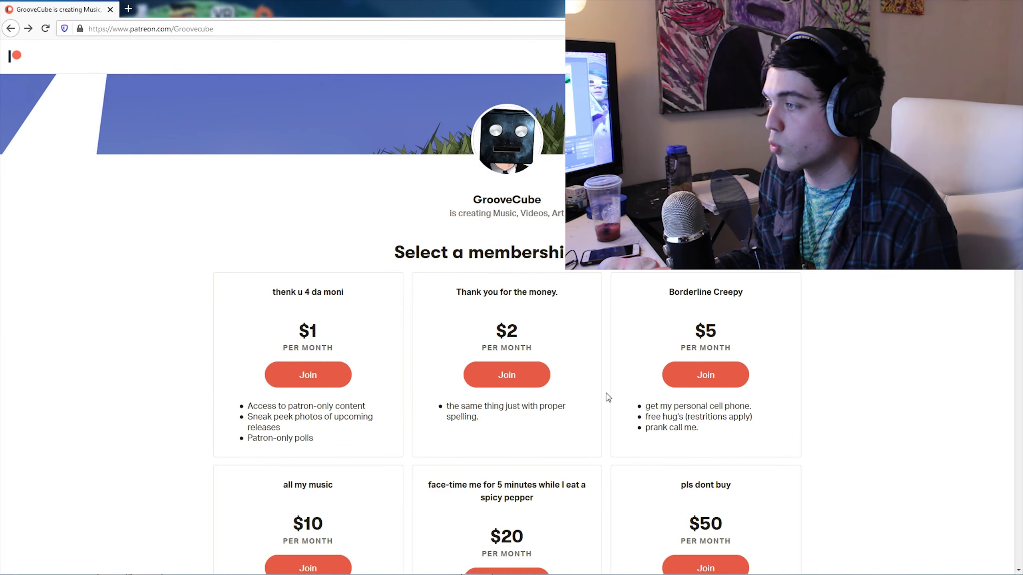
scroll(616, 448, "down", 10)
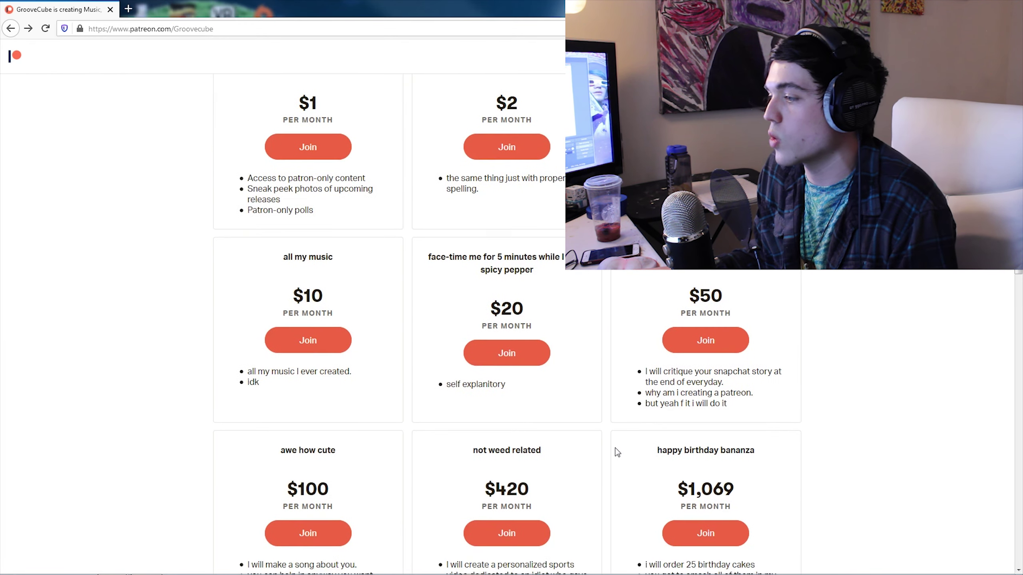
scroll(613, 451, "up", 14)
scroll(620, 450, "up", 2)
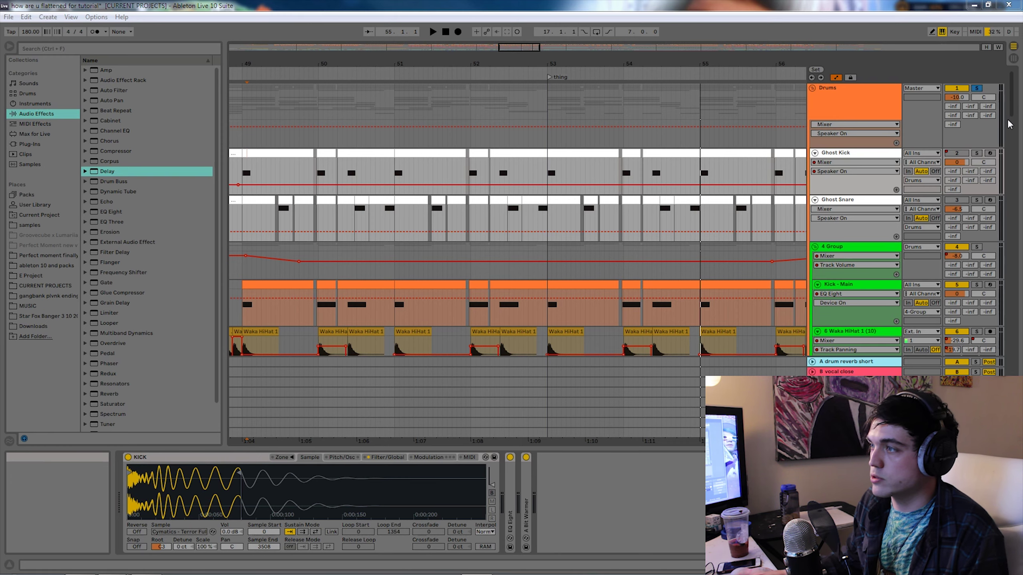
Select the Ghost Kick clip at bar 47 and play the soloed drums from there.
left_click_drag(552, 50, 492, 45)
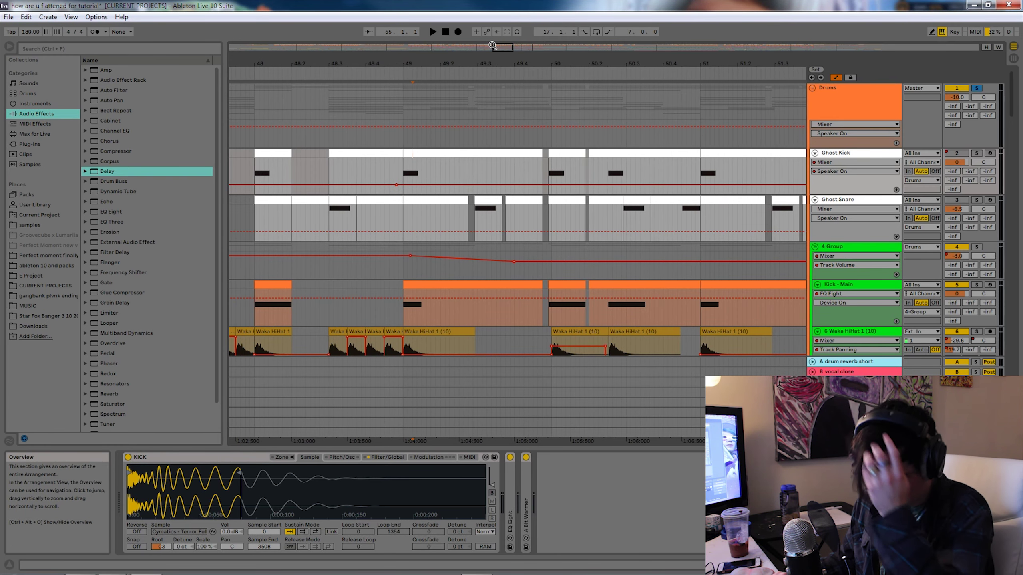
left_click_drag(503, 45, 503, 37)
left_click(307, 240)
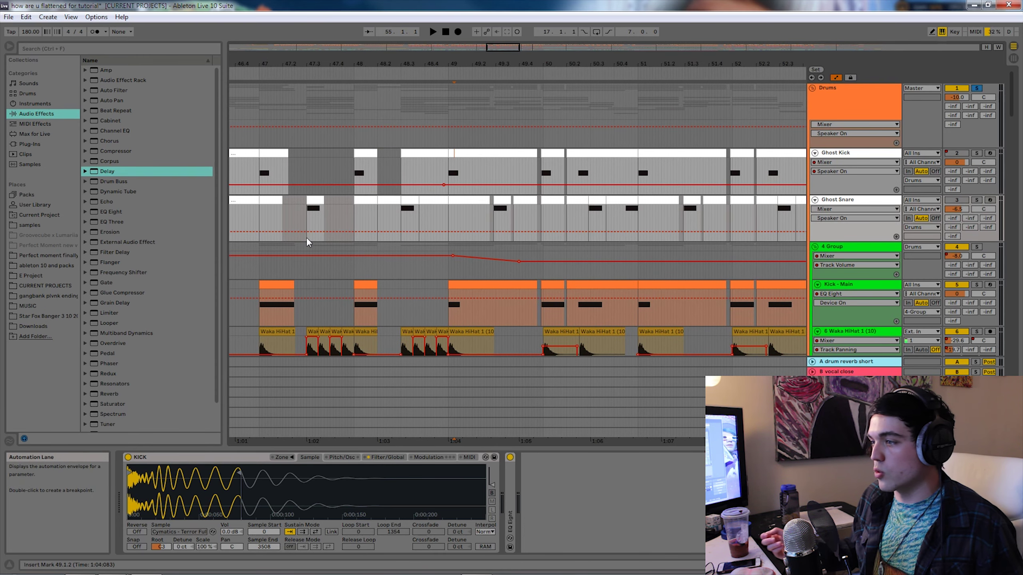
left_click_drag(503, 47, 494, 64)
left_click(376, 154)
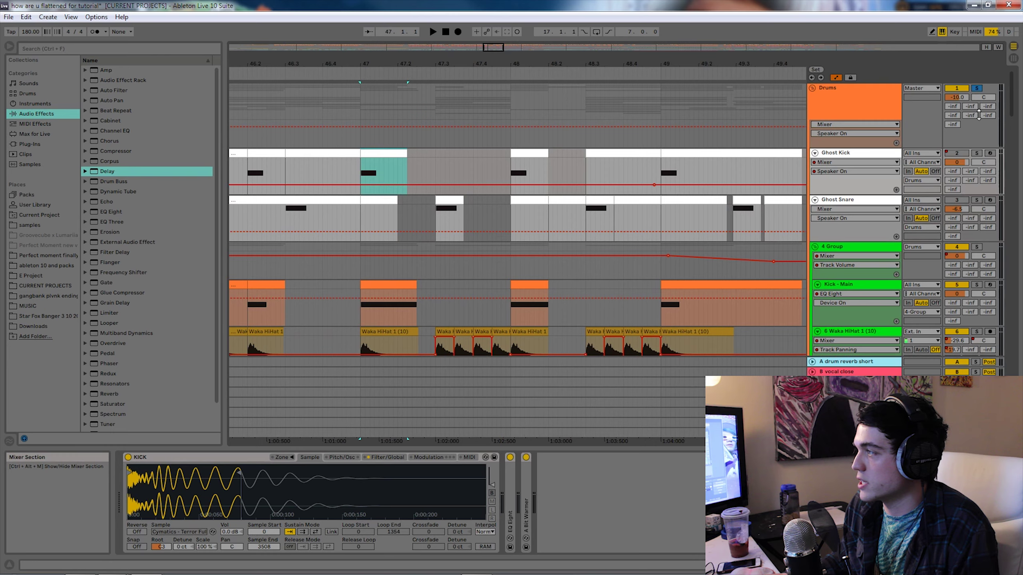
key("space")
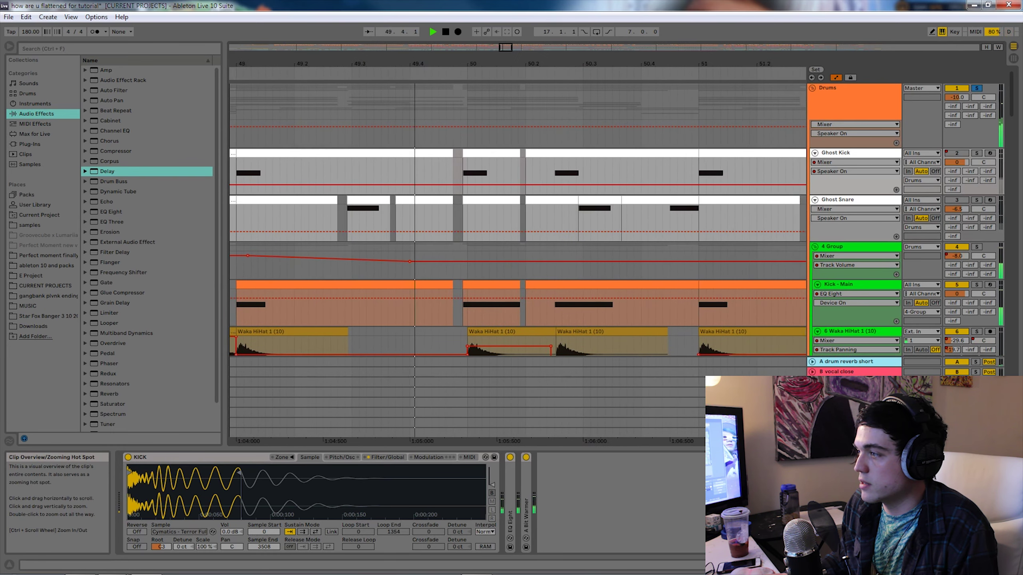
Examine the layered snare, center and MS001 - Claps & Snares clips around bar 51.3, down to the Hihats 1 track.
mouse_move(505, 48)
left_mouse_down()
mouse_move(507, 59)
mouse_move(513, 48)
left_mouse_up()
scroll(423, 212, "down", 2)
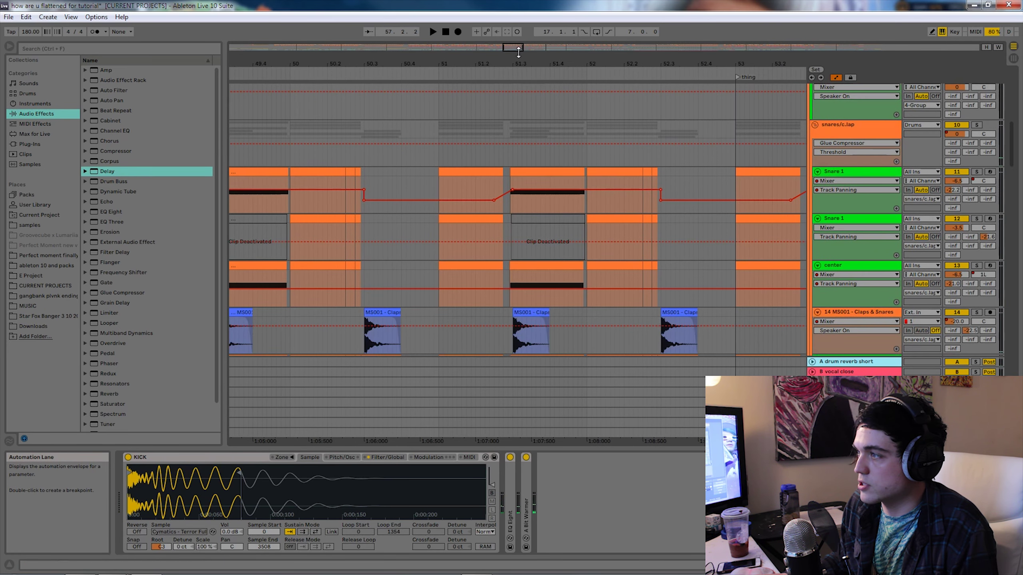
left_click_drag(519, 49, 519, 65)
scroll(439, 254, "down", 2)
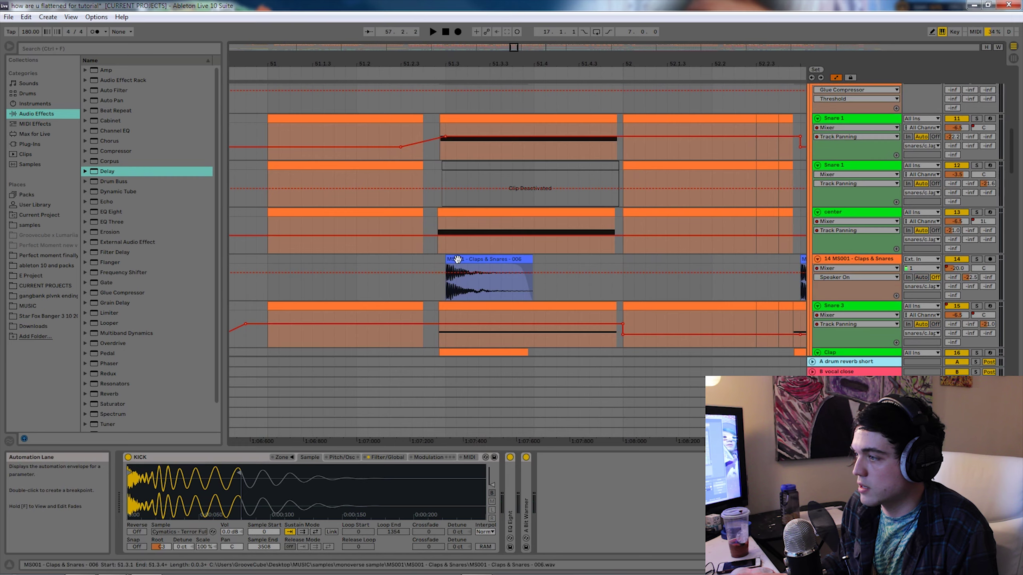
left_click(445, 287)
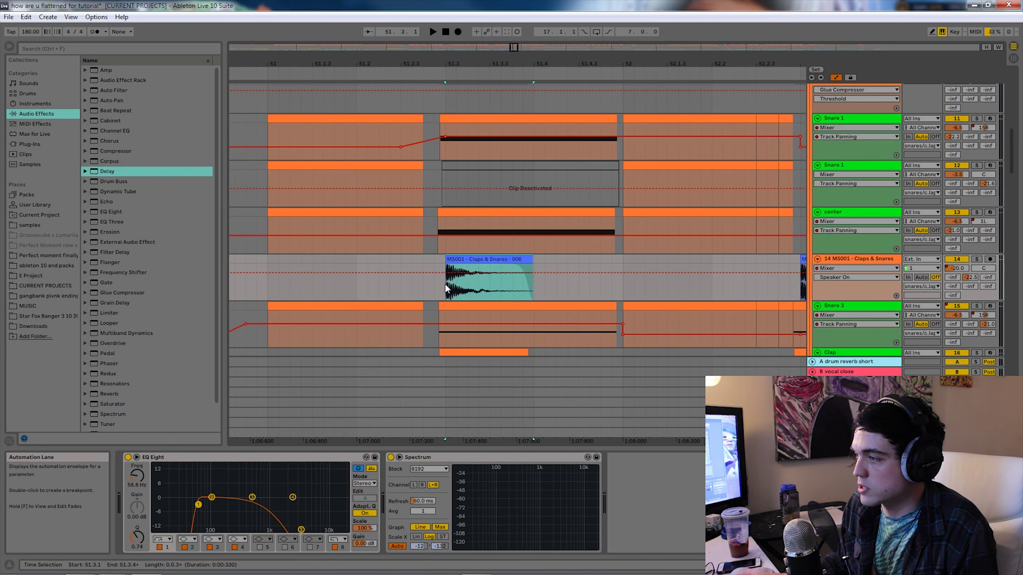
left_click(441, 220)
scroll(359, 316, "down", 4)
left_click(359, 316)
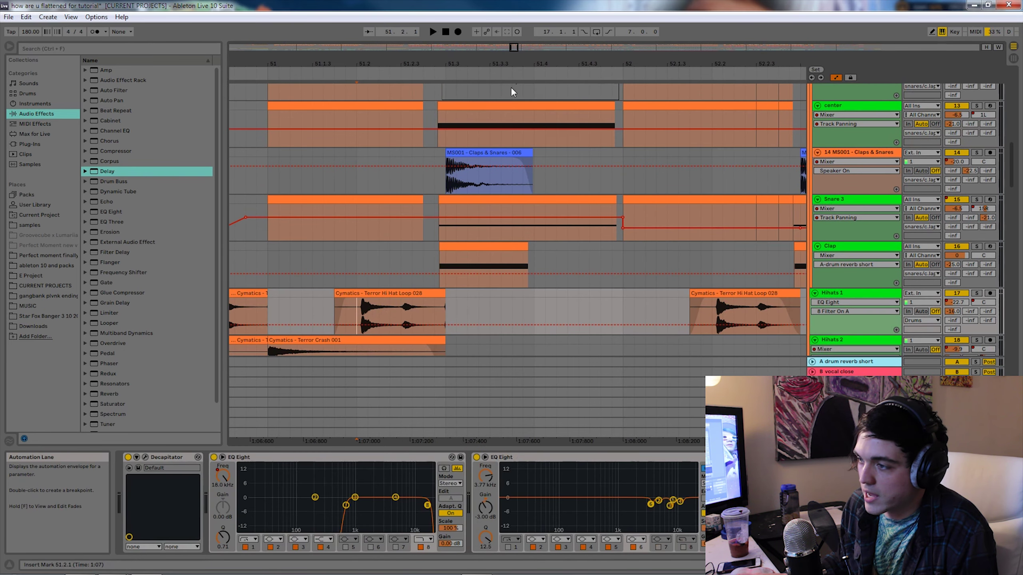
Look over the snare, clap, hi-hat, crash and fill tracks from bar 51 onward as the drums play.
left_click_drag(514, 48, 512, 48)
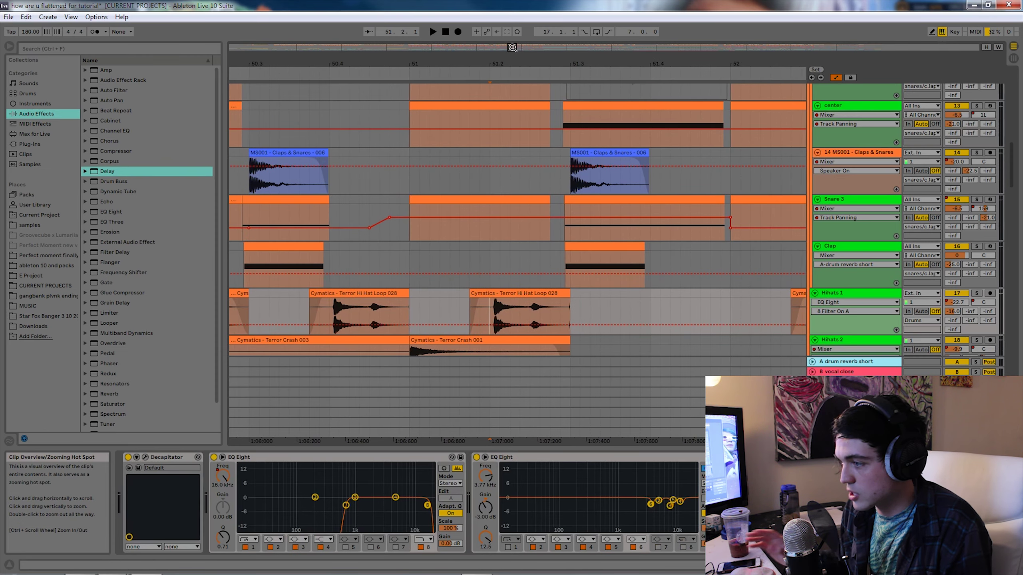
scroll(492, 158, "down", 2)
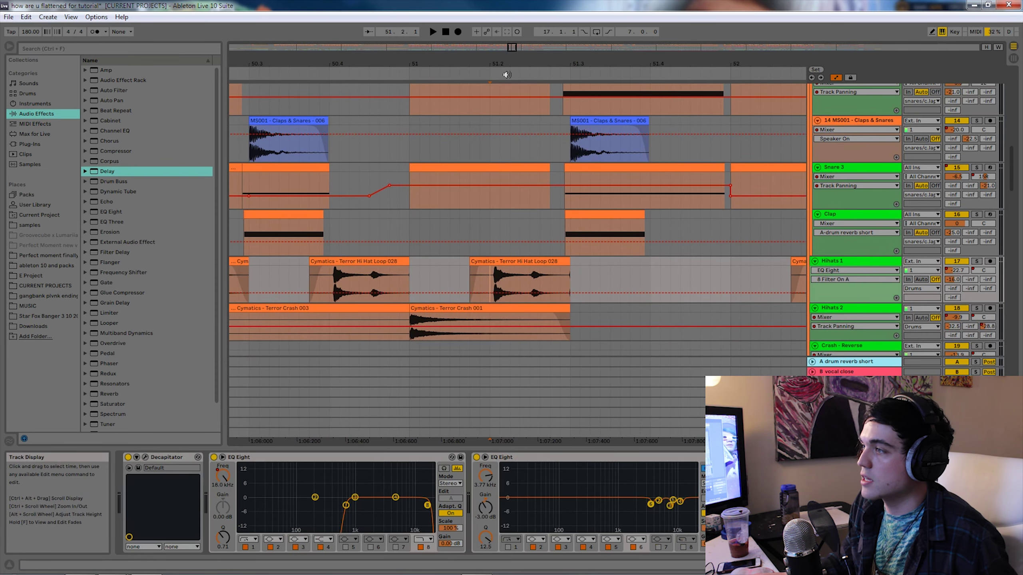
left_click_drag(512, 47, 537, 47)
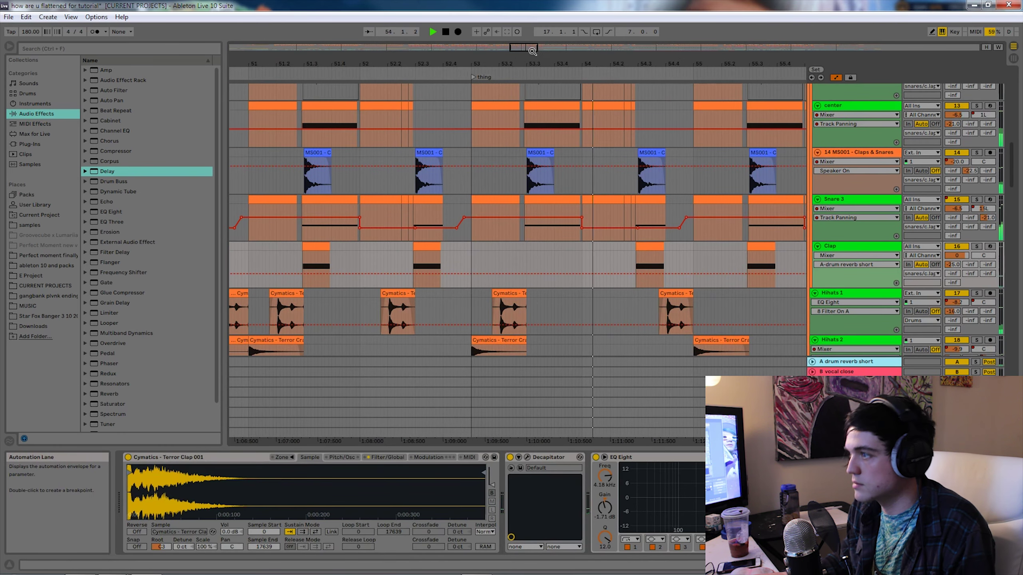
left_click_drag(523, 47, 532, 42)
scroll(682, 238, "down", 2)
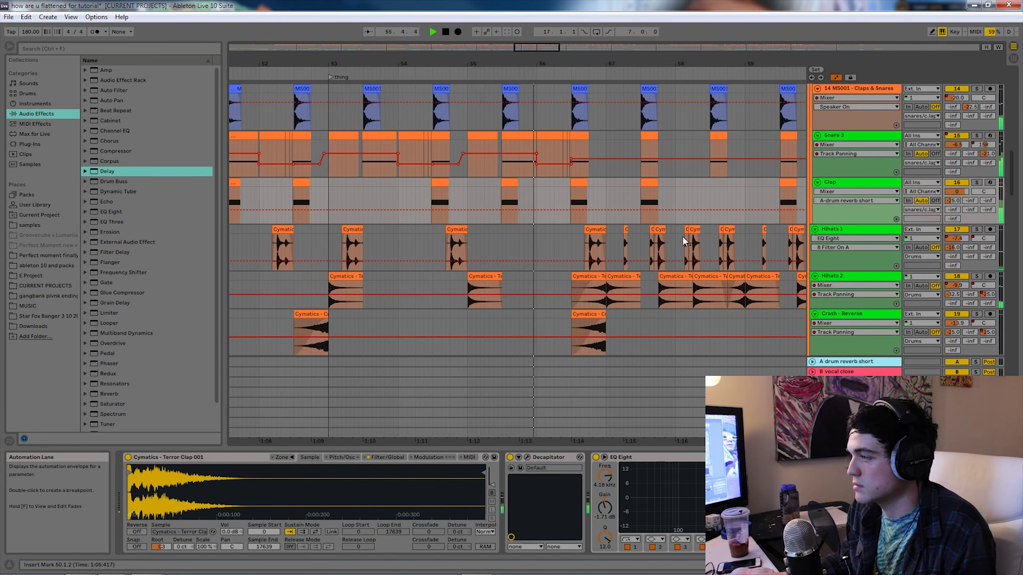
scroll(684, 238, "down", 5)
scroll(686, 237, "up", 3)
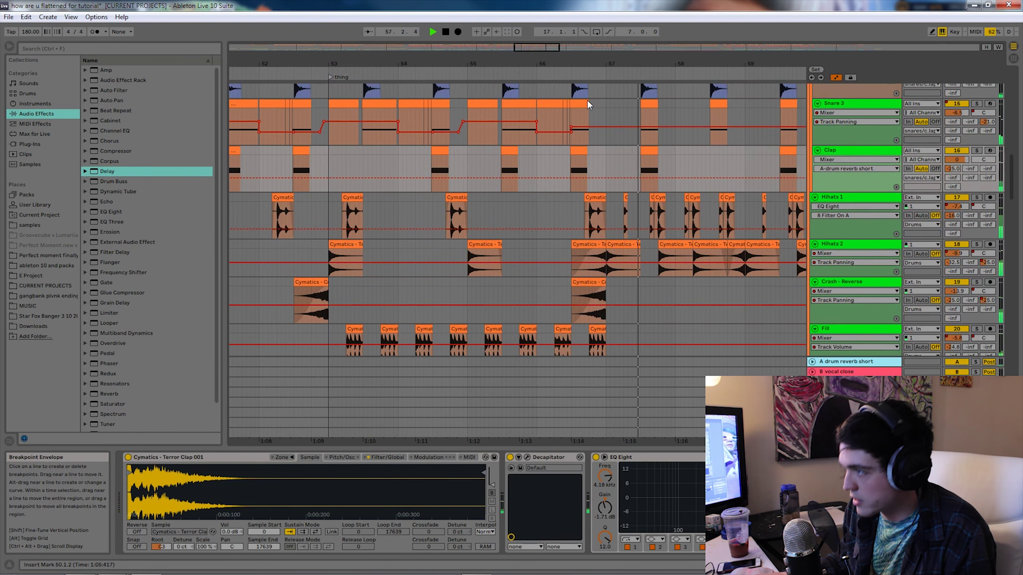
left_click_drag(537, 47, 562, 44)
scroll(541, 230, "up", 5)
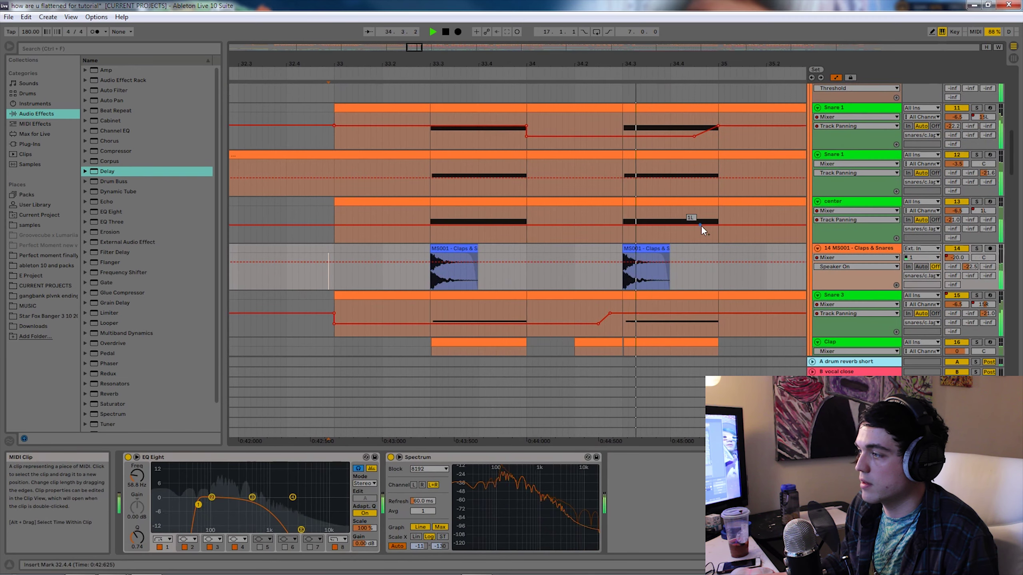
Stop playback and examine the timing of the stacked Snare 1, Snare 3 and Clap layers at bar 33.3.
key("space")
left_click_drag(414, 46, 413, 47)
scroll(426, 249, "up", 1)
left_click(429, 179)
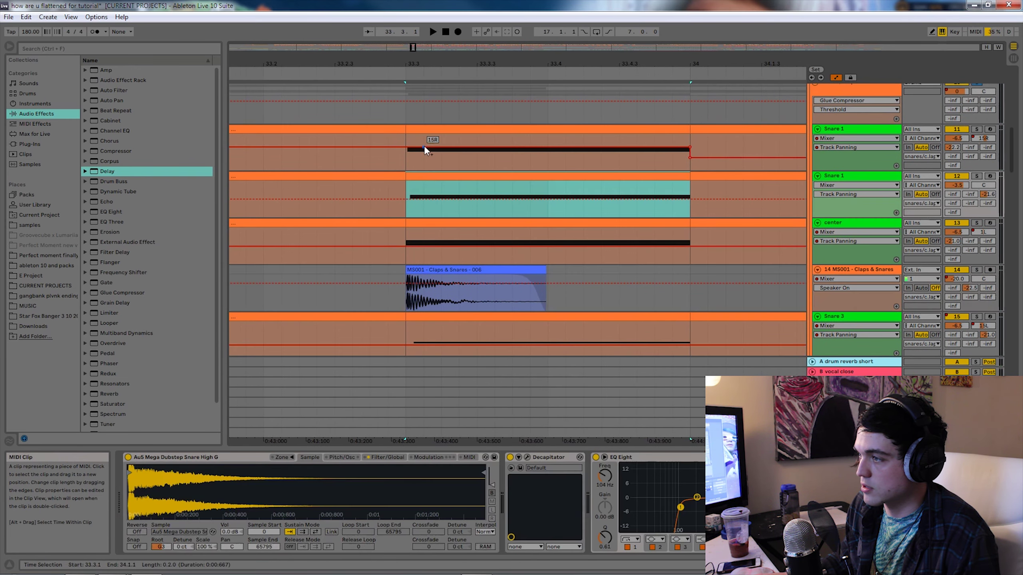
left_click(424, 146)
scroll(419, 163, "down", 2)
scroll(420, 166, "down", 4)
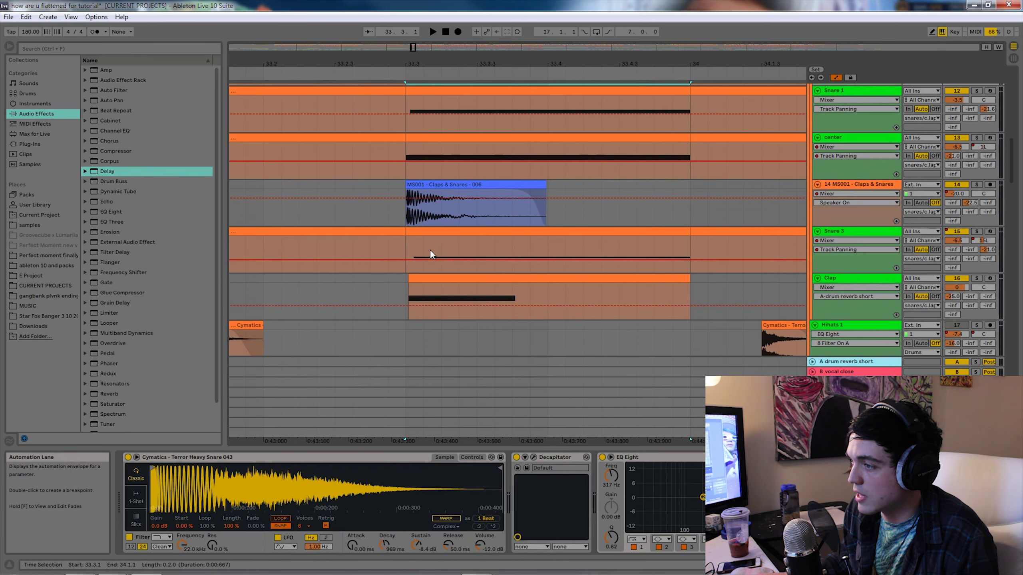
left_click(433, 242)
scroll(499, 261, "down", 2)
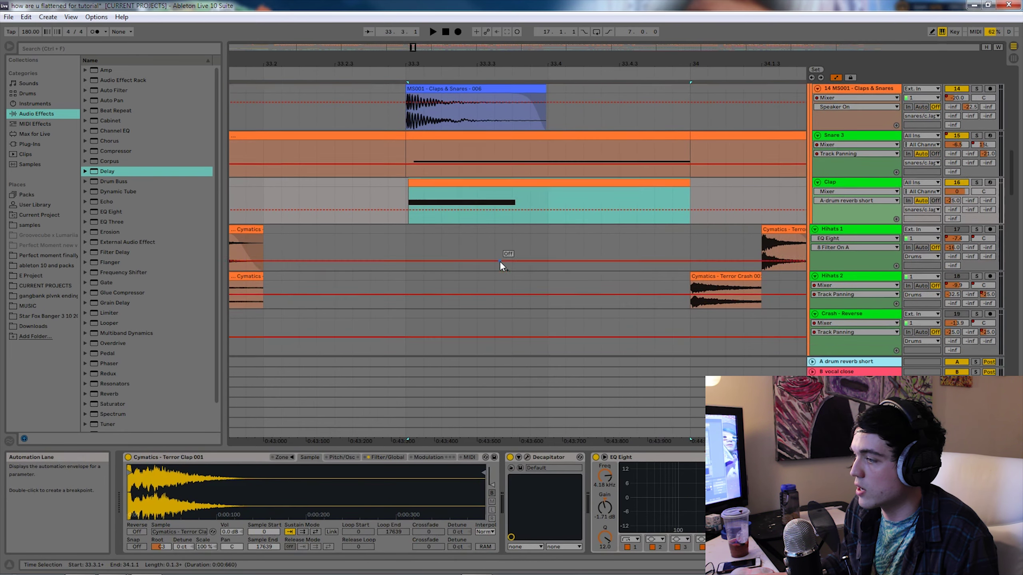
Nudge the MS001 - Claps & Snares - 006 clip at 33.3 slightly ahead of the other snare layers and play from just before bar 33.
scroll(500, 260, "up", 3)
left_click_drag(413, 48, 411, 47)
scroll(574, 204, "up", 3)
left_click(567, 226)
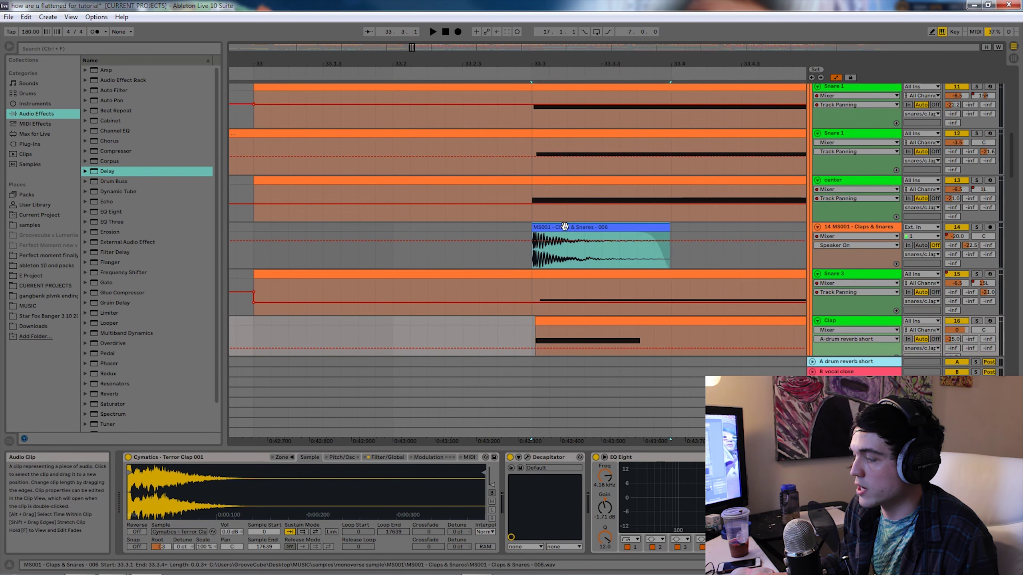
right_click(522, 227)
left_click(543, 341)
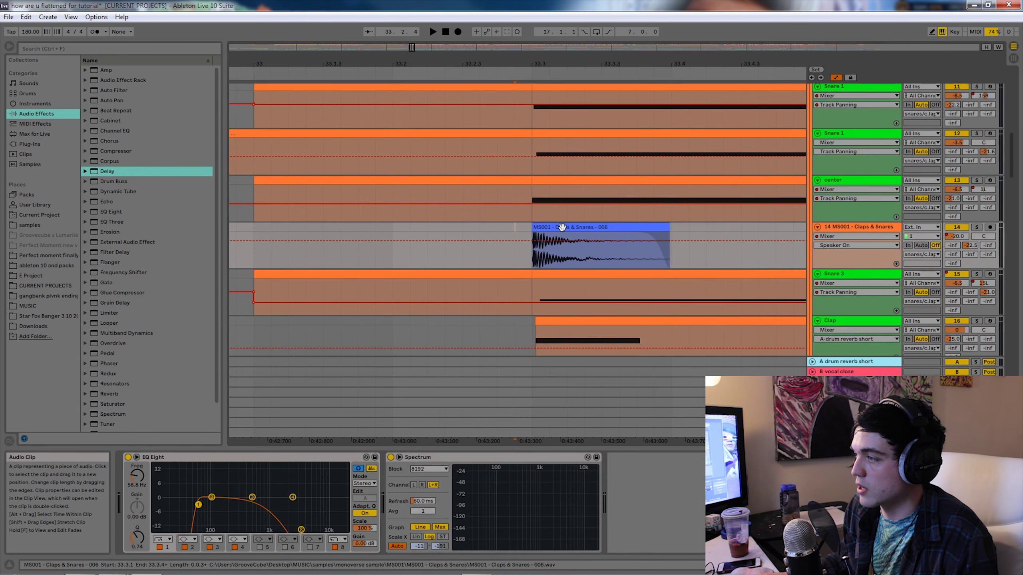
left_click_drag(562, 226, 557, 226)
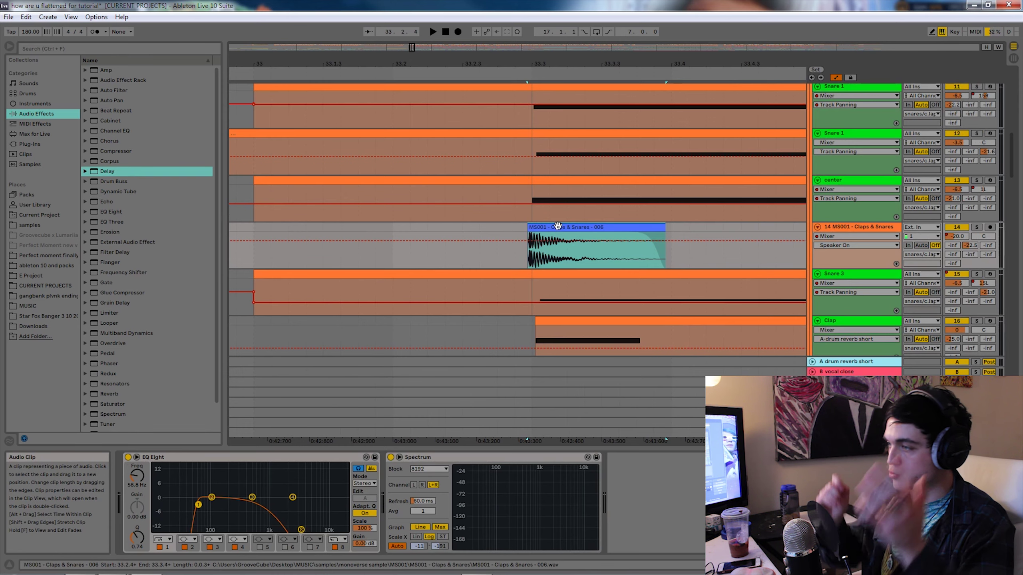
left_click(240, 227)
key("space")
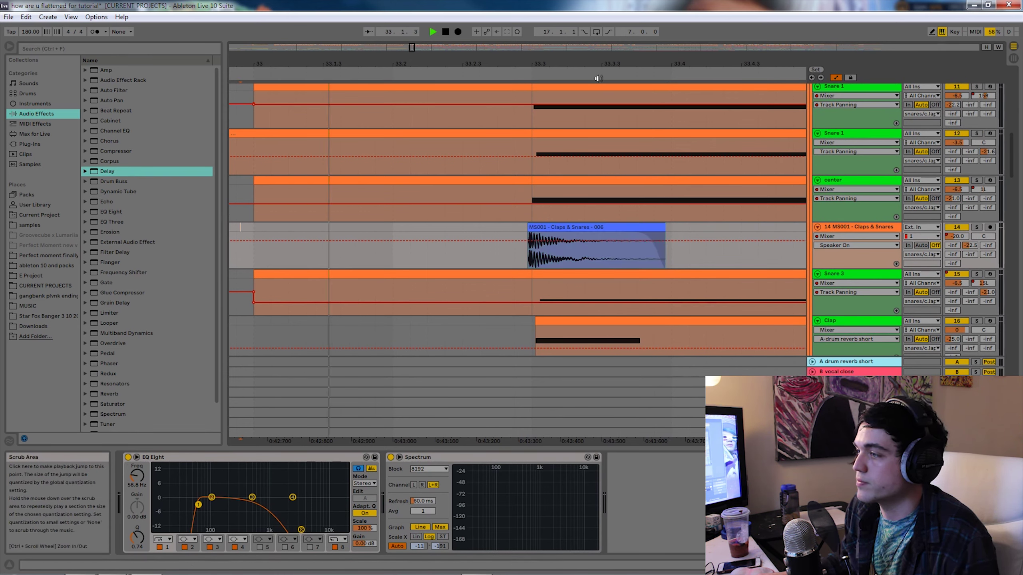